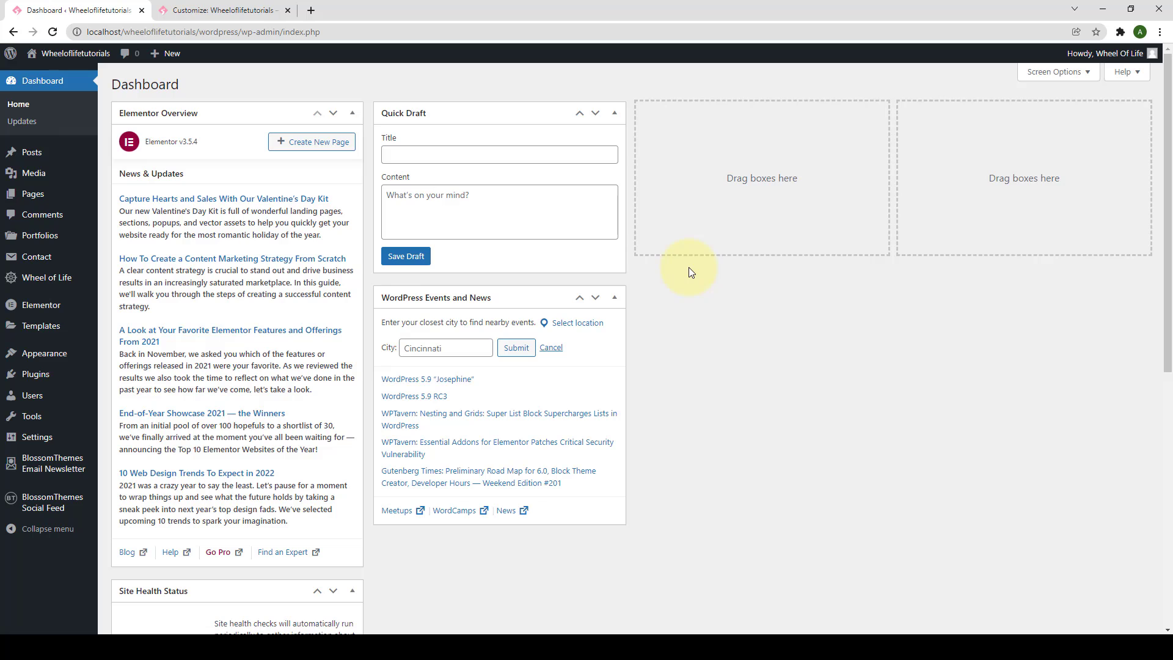
# Start a new blank WordPress page in a separate browser tab and switch to it.
pyautogui.moveTo(33, 194)
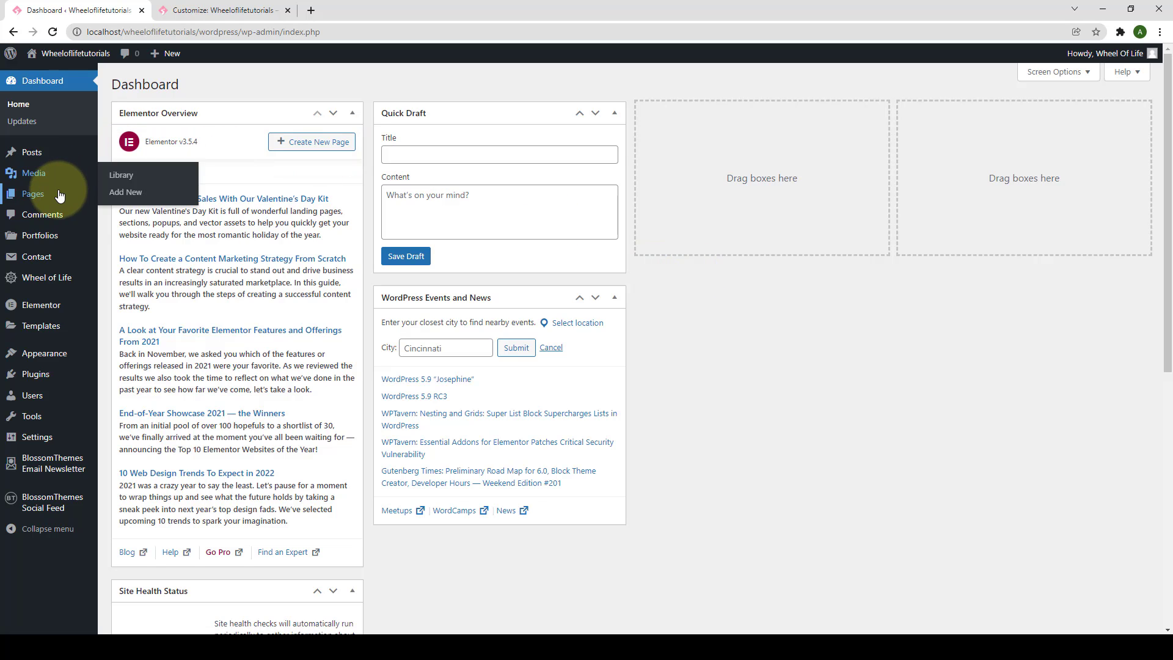
pyautogui.click(133, 219)
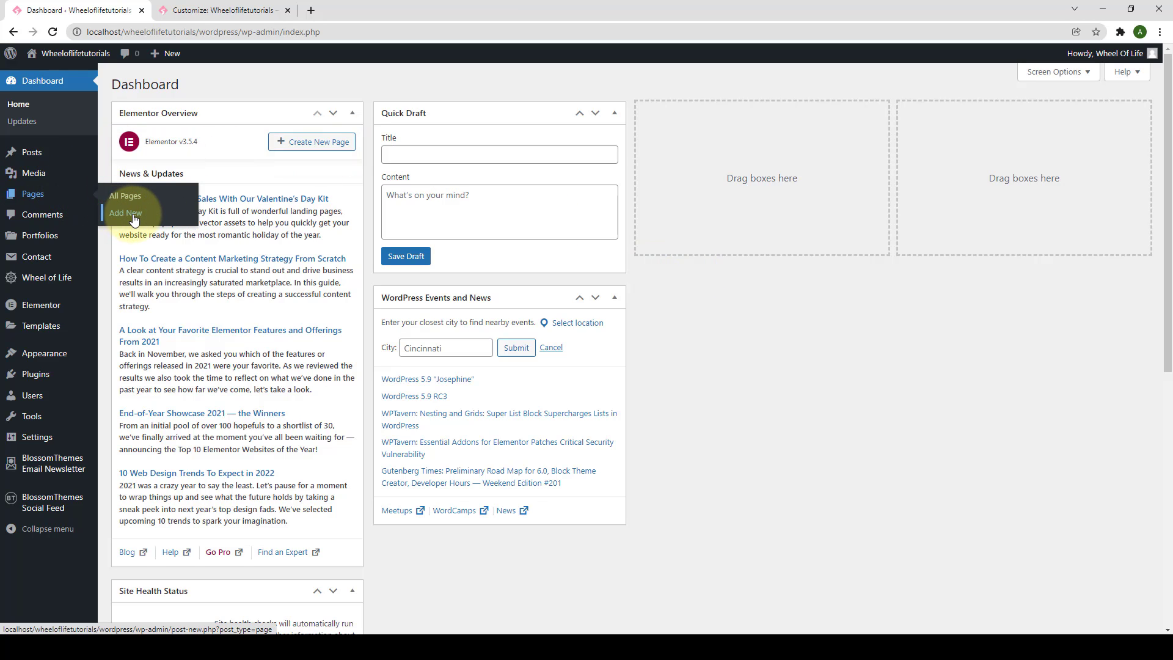
pyautogui.rightClick(134, 217)
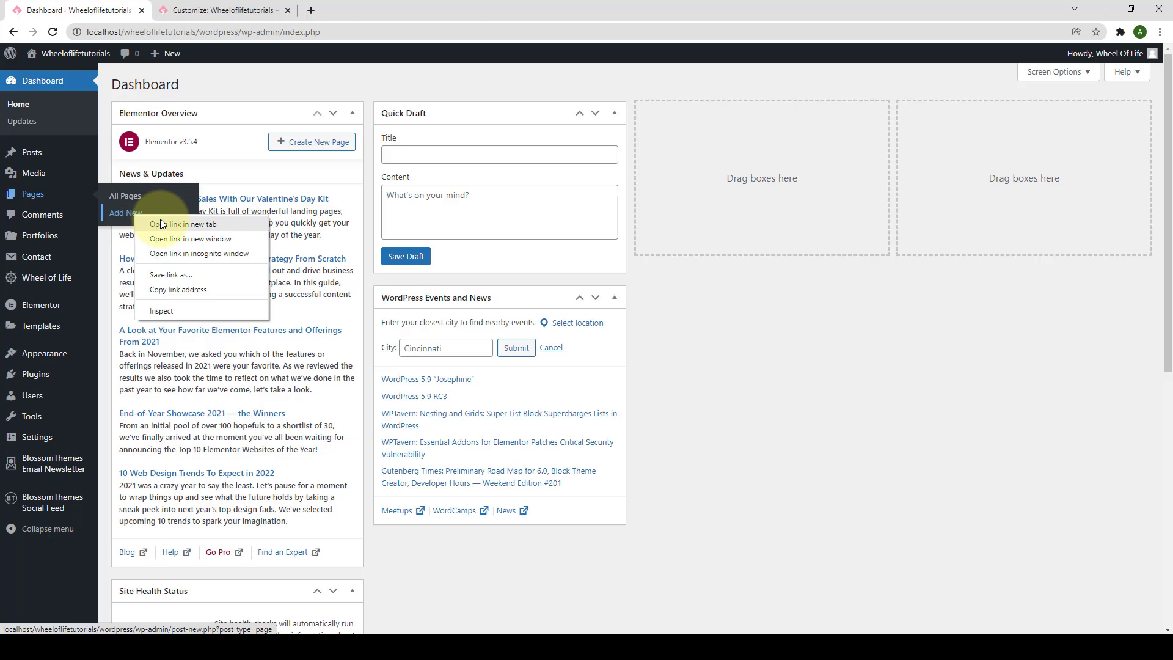
pyautogui.click(160, 221)
pyautogui.click(219, 11)
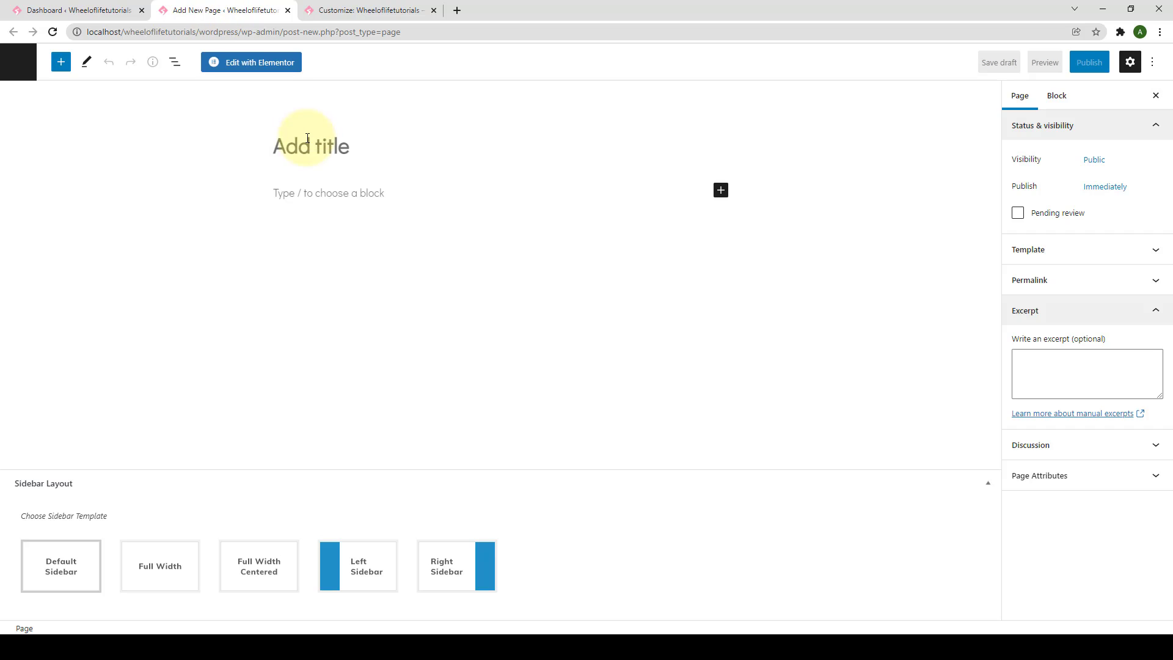
# Title the new page "The Ultimate Life Assessment" and publish it.
pyautogui.click(354, 148)
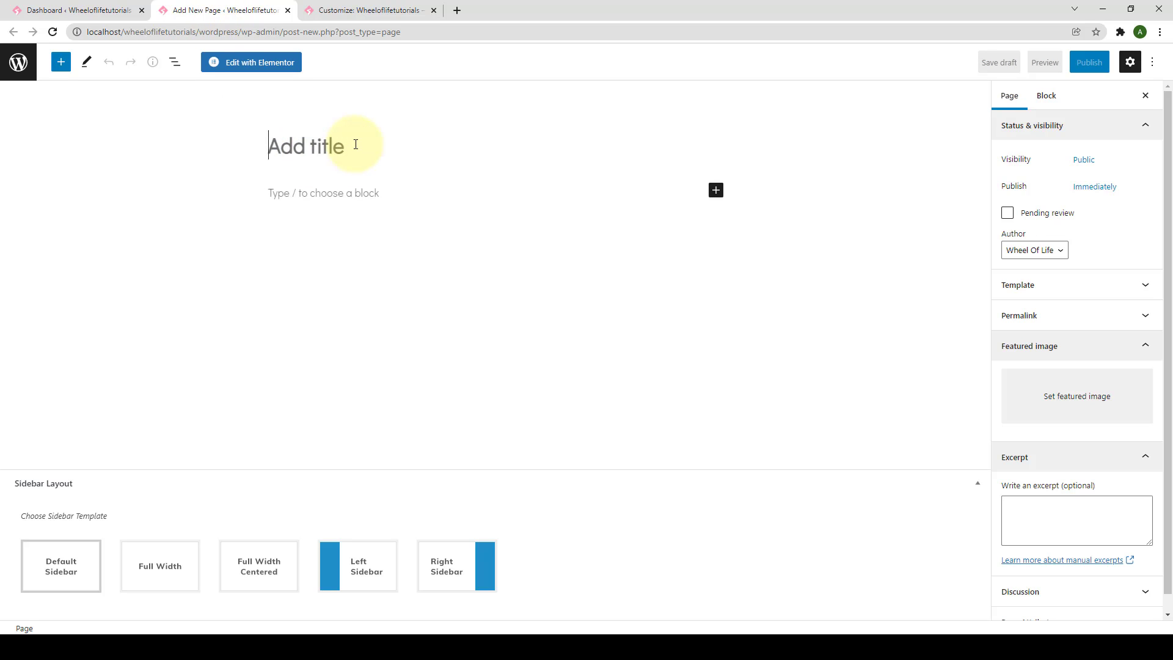
pyautogui.write('The Ultimate  Life Assessment')
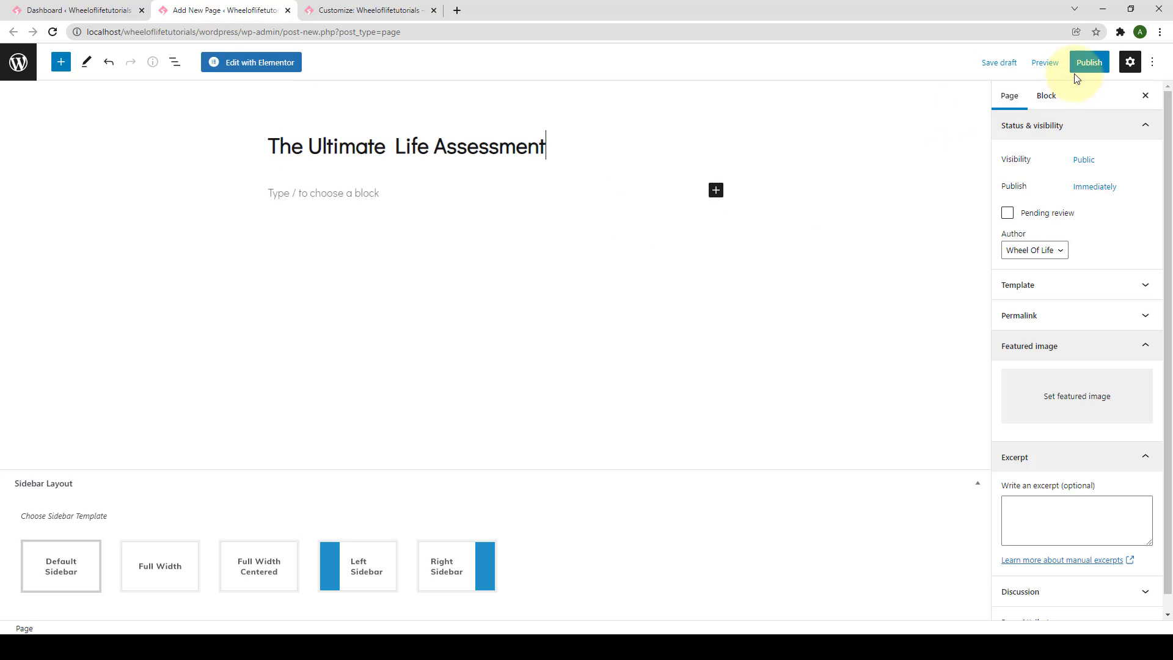
pyautogui.click(1089, 63)
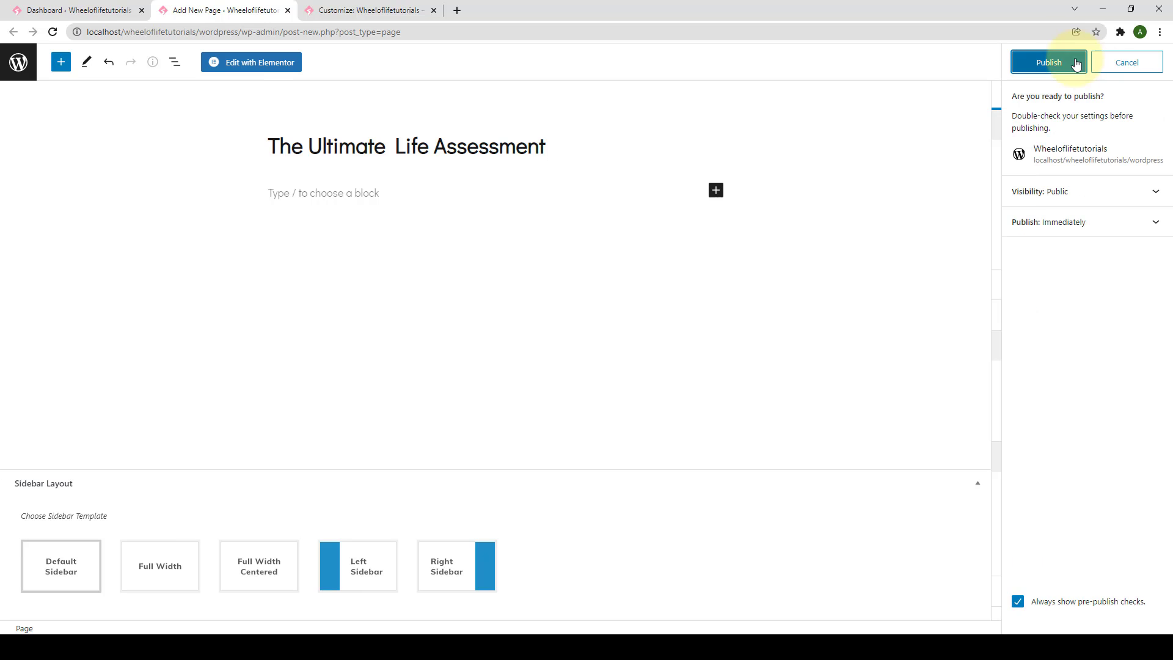
pyautogui.click(1069, 62)
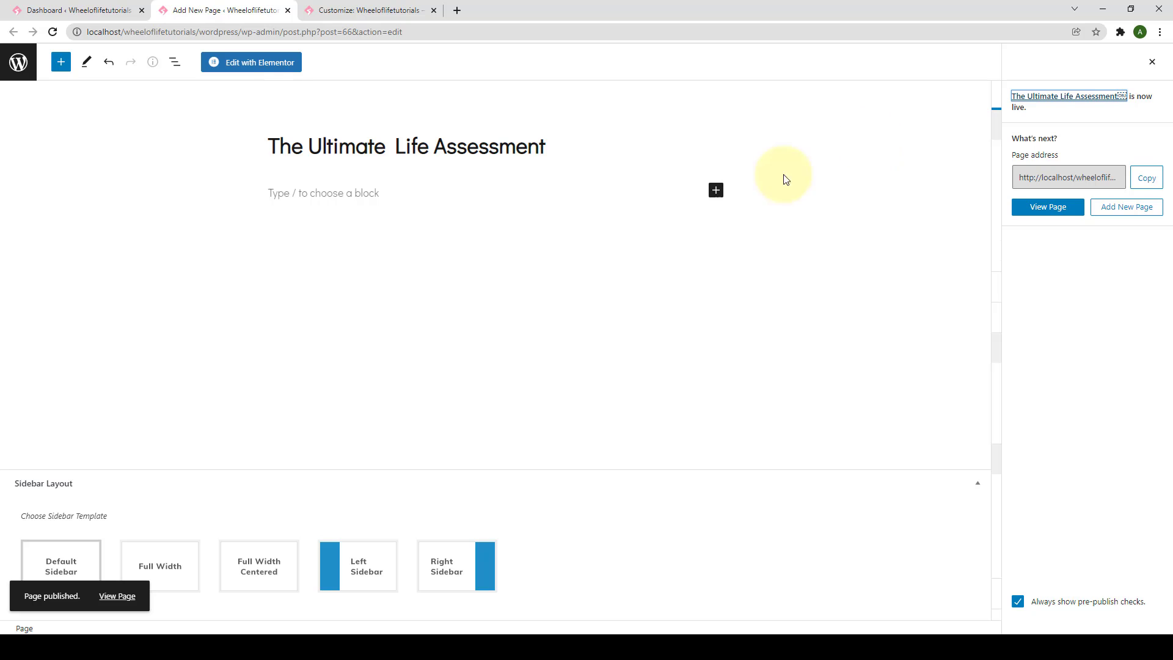
# From the dashboard, open the "Take Wheel Of Life Test" wheel for editing and show its Wheel Usage settings.
pyautogui.click(82, 9)
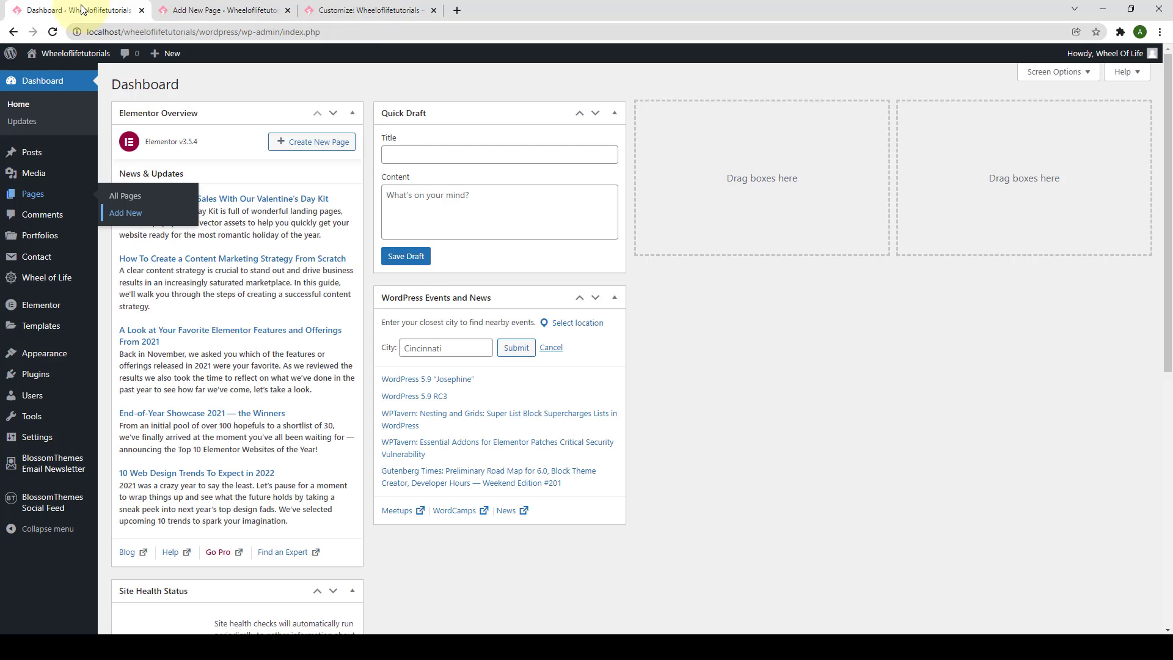
pyautogui.click(73, 282)
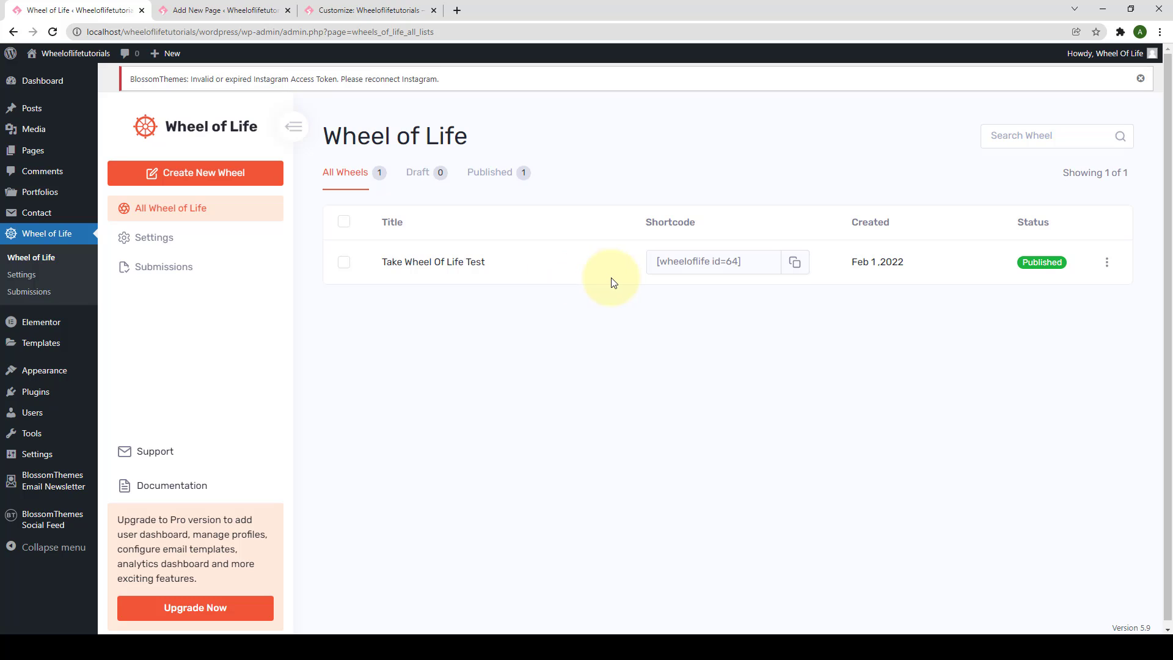
pyautogui.click(1107, 264)
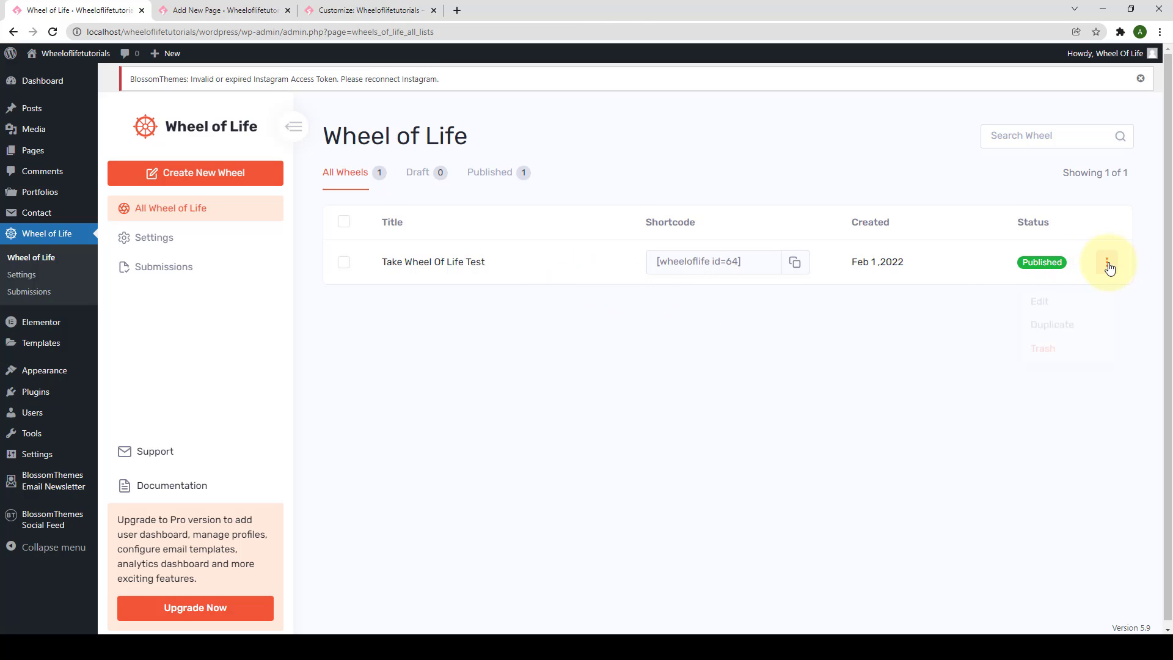
pyautogui.click(1059, 293)
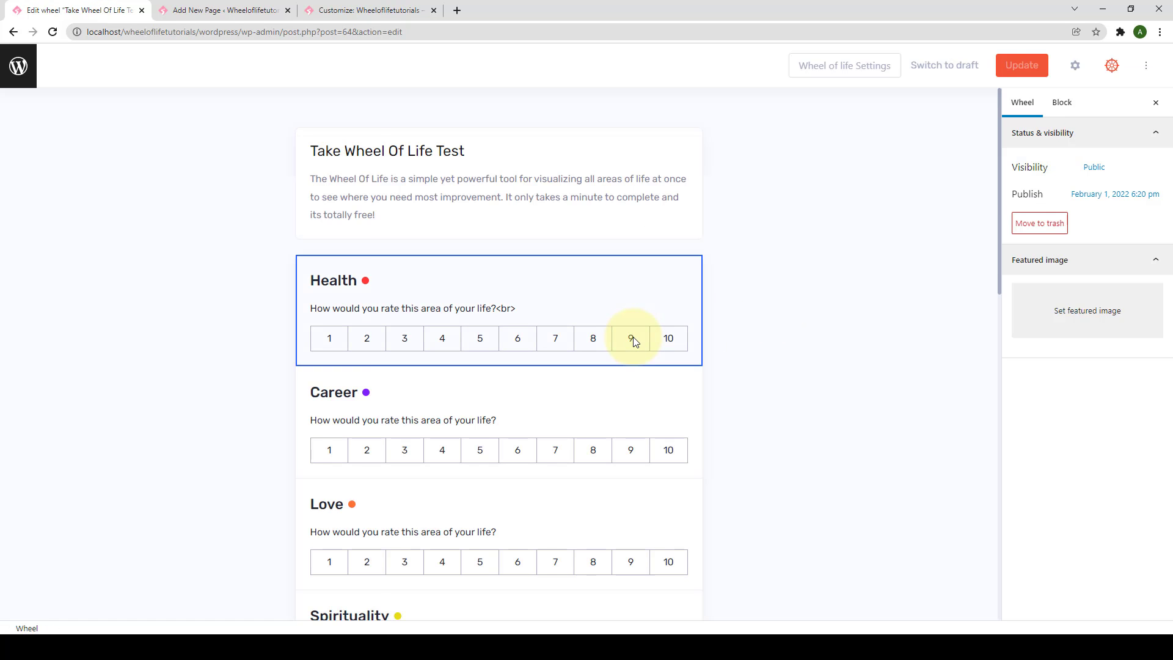
pyautogui.click(1113, 67)
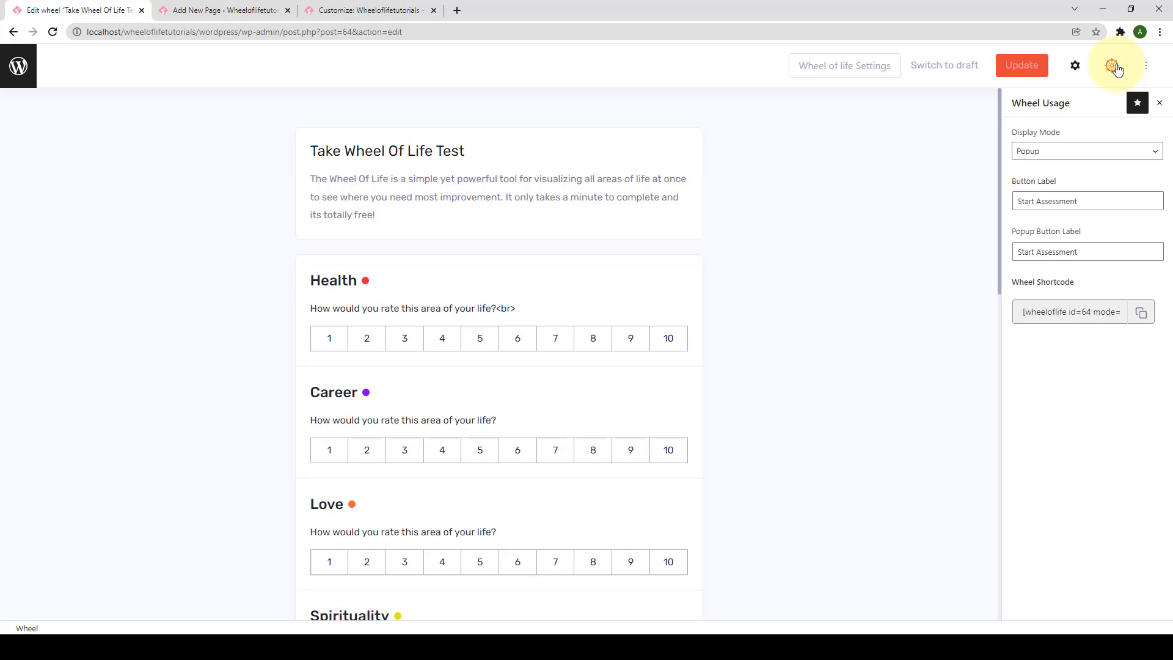
# Choose Popup as the wheel's display mode, review both button labels, and copy the wheel shortcode.
pyautogui.click(1070, 156)
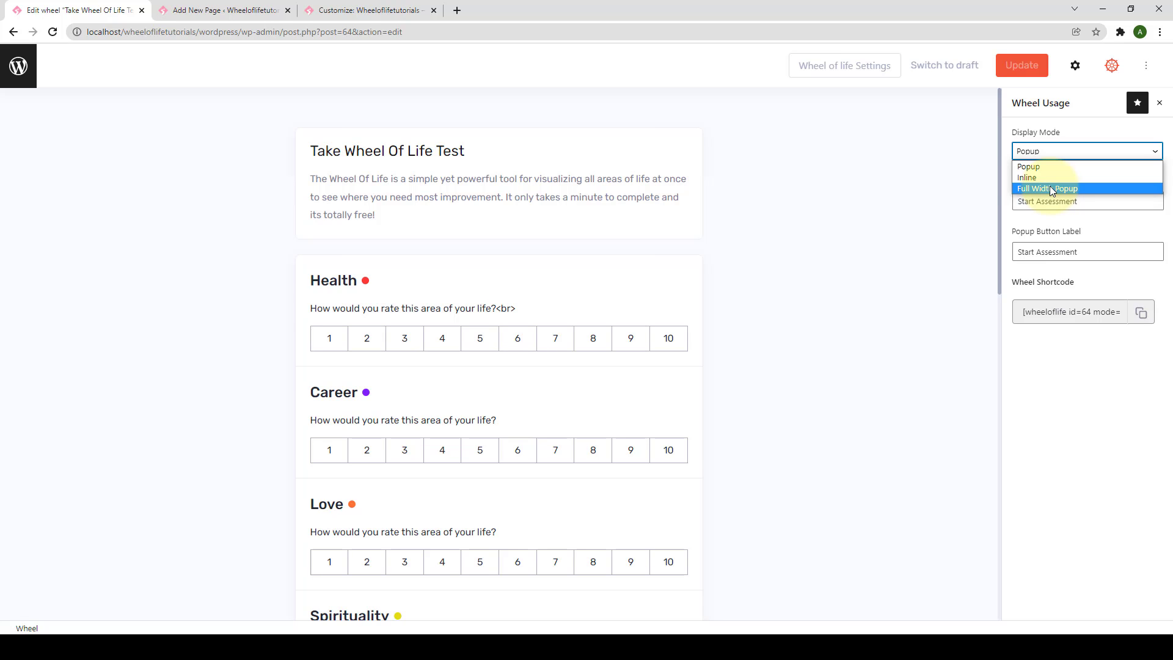
pyautogui.click(1045, 166)
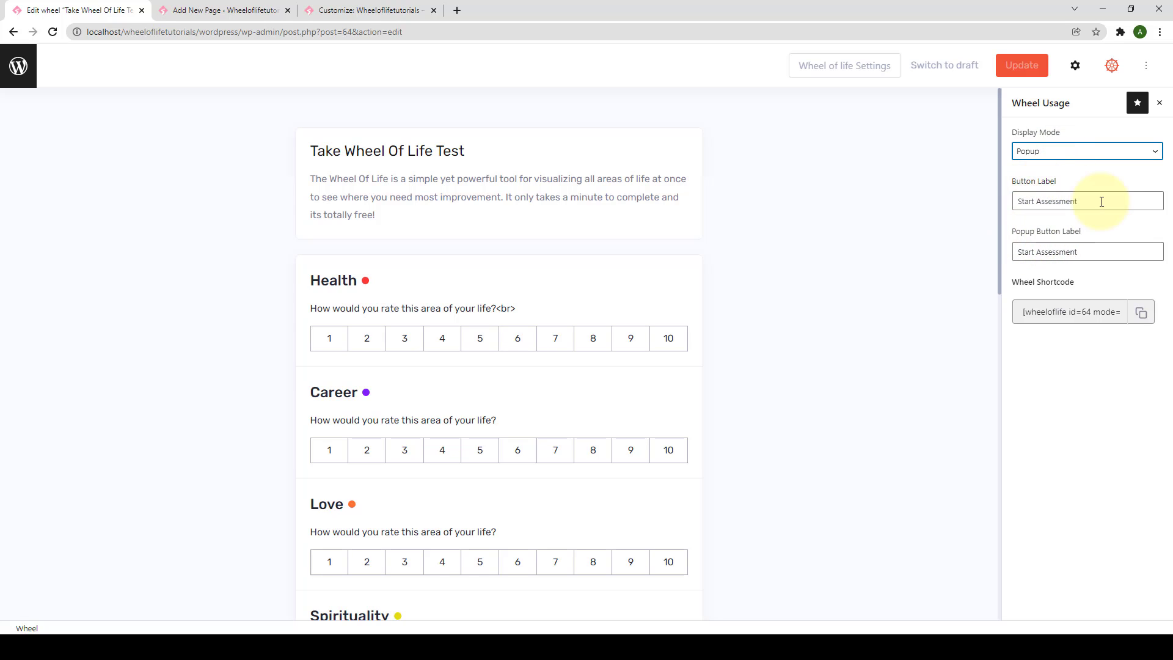
pyautogui.moveTo(1101, 202); pyautogui.dragTo(1016, 203)
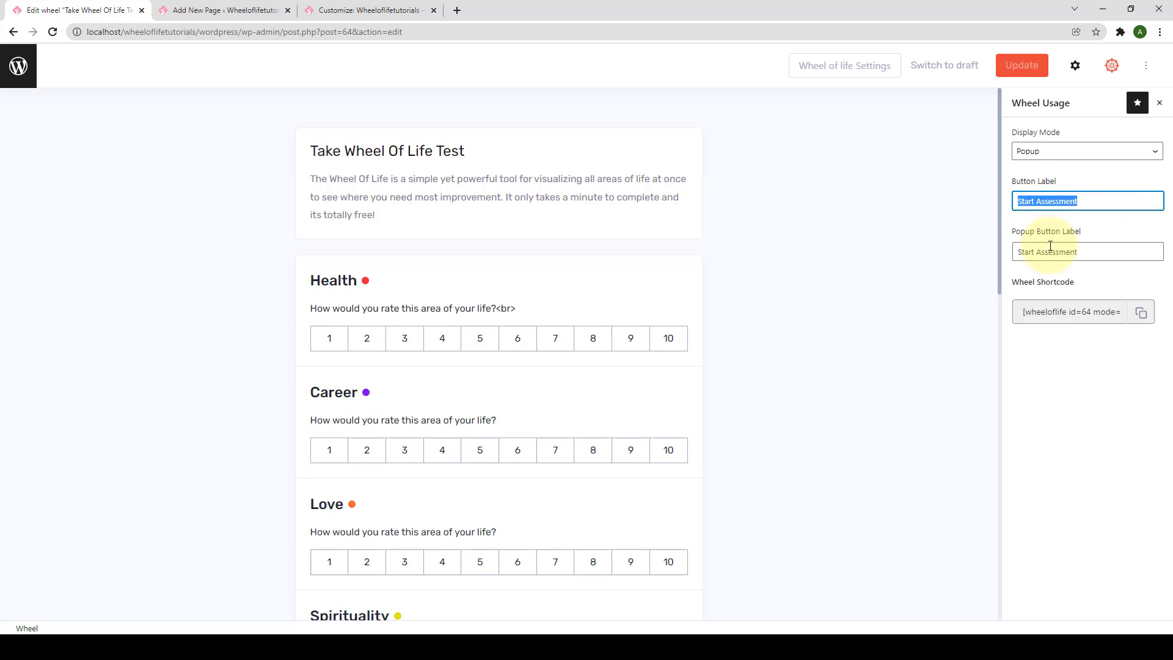
pyautogui.tripleClick(1050, 252)
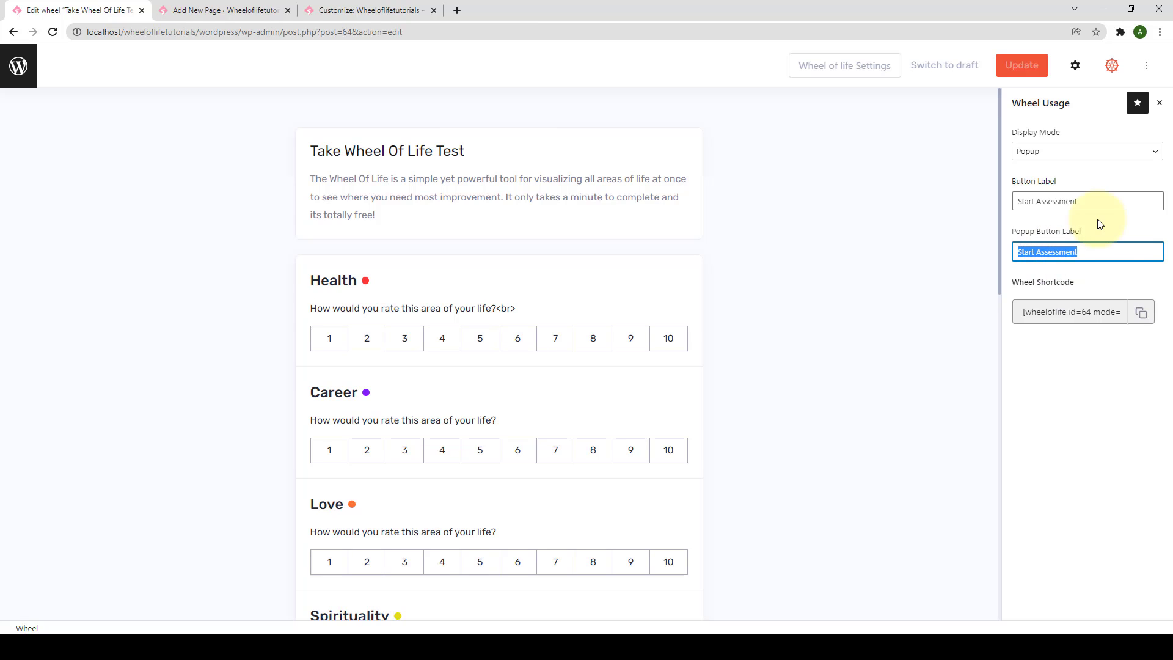
pyautogui.click(1166, 227)
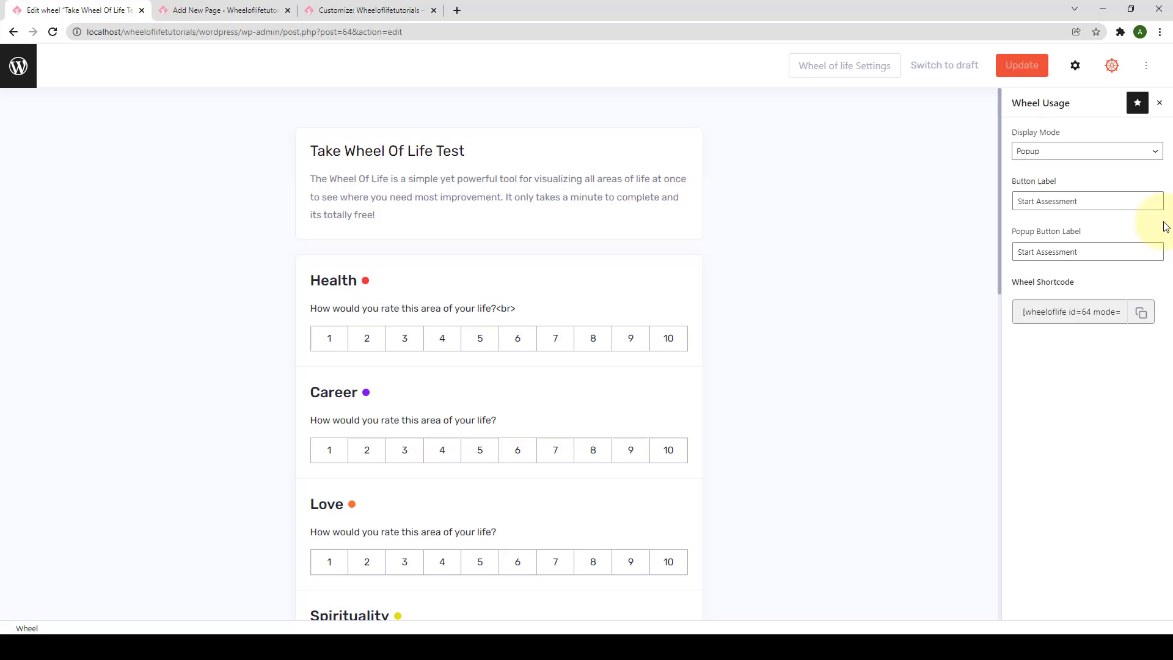
pyautogui.click(1141, 315)
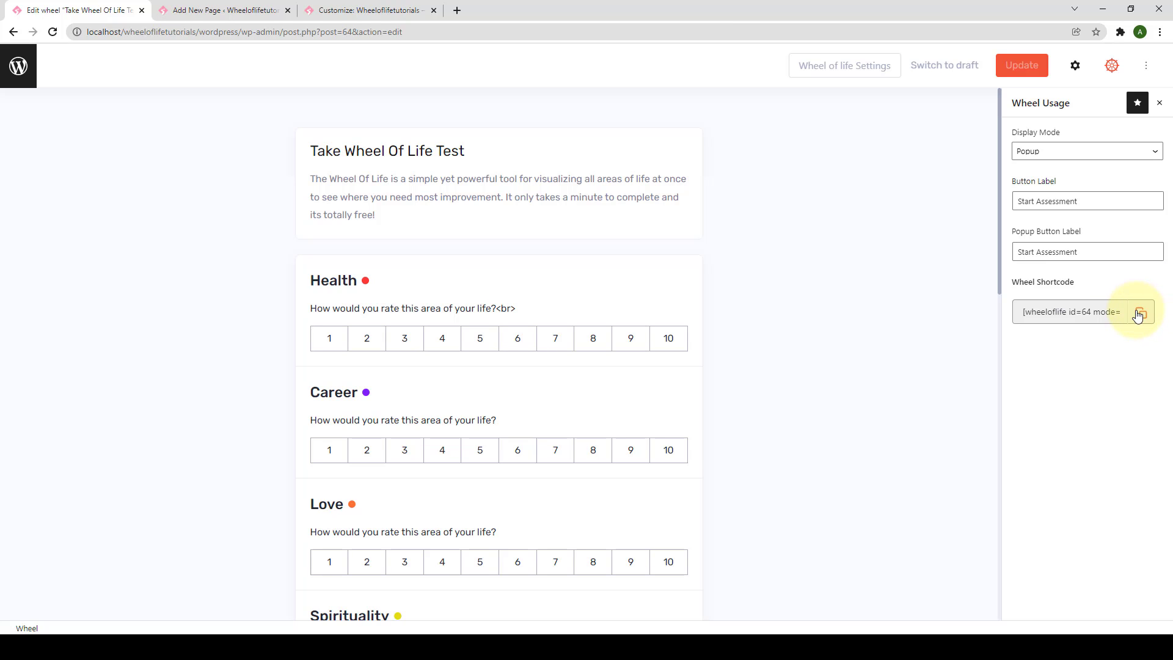
# Paste the copied wheel shortcode into the body of "The Ultimate Life Assessment" page and update the page.
pyautogui.click(198, 11)
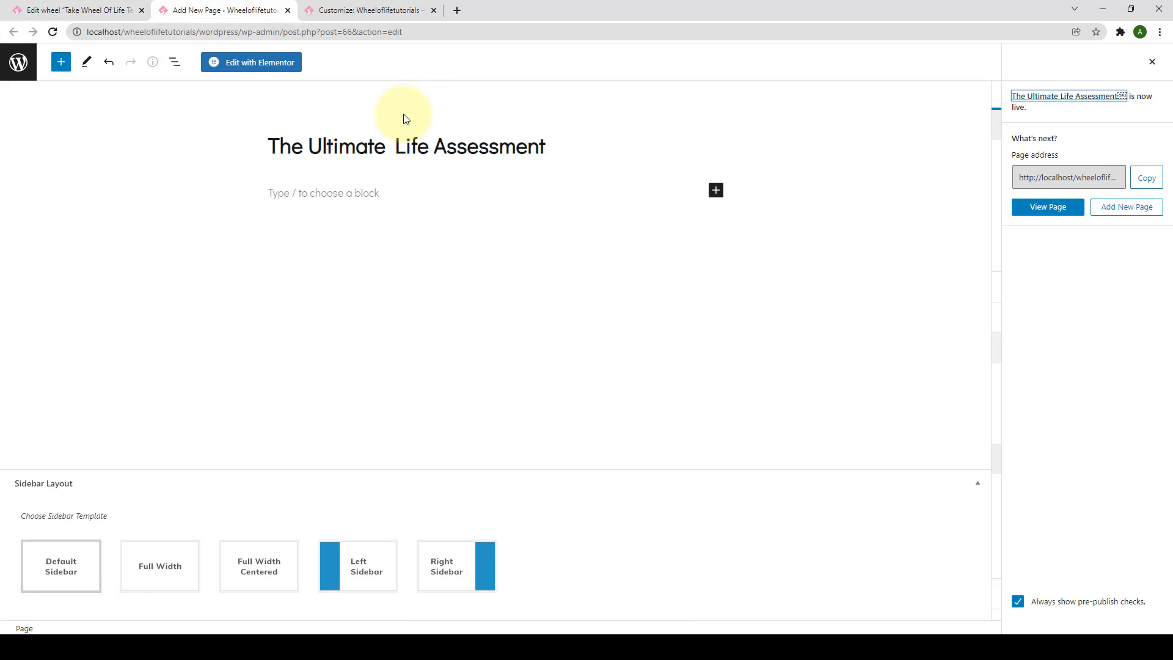
pyautogui.click(296, 191)
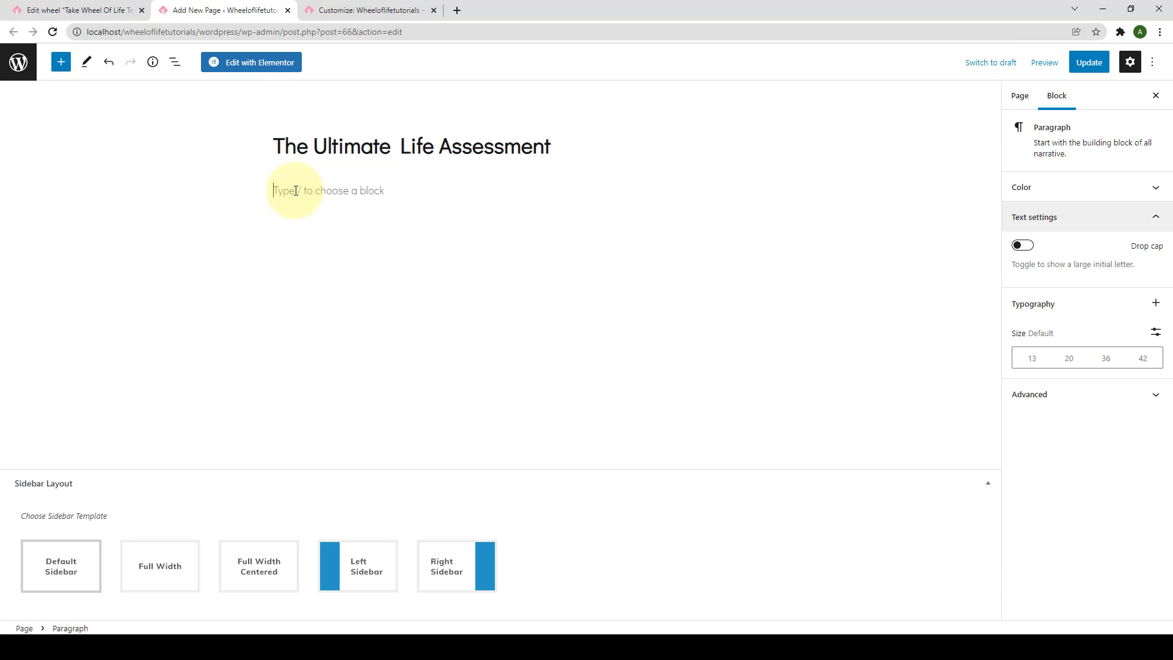
pyautogui.rightClick(295, 191)
pyautogui.click(332, 285)
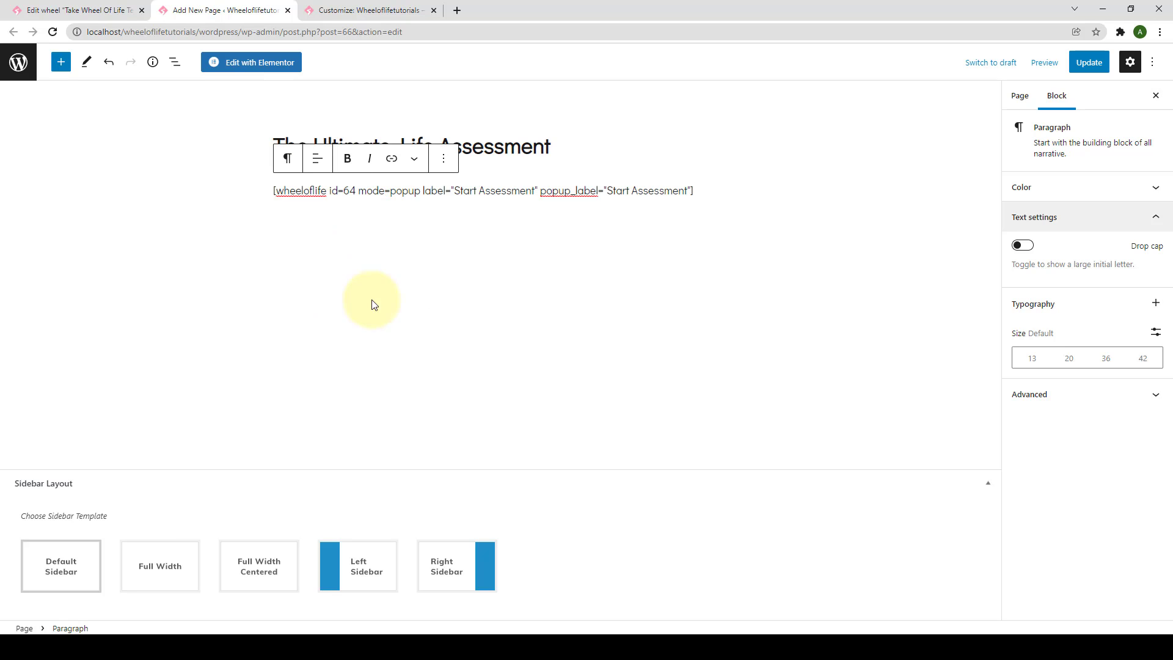
pyautogui.click(1090, 64)
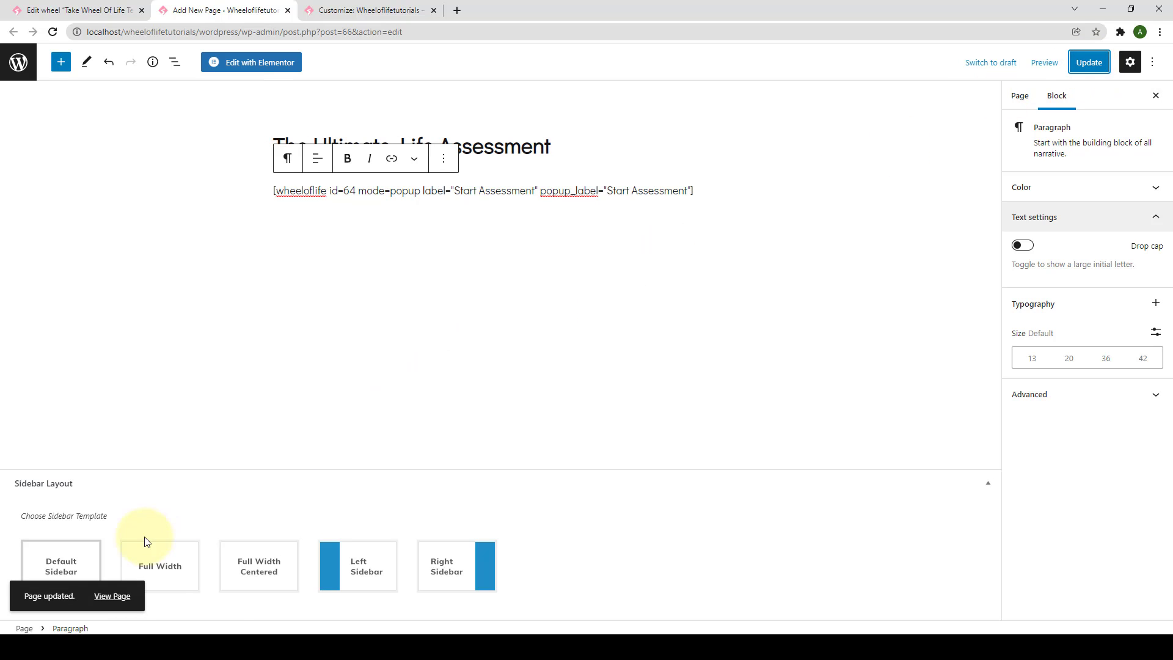
# View the updated page live in a separate browser tab and bring up its Wheel of Life popup.
pyautogui.click(130, 602)
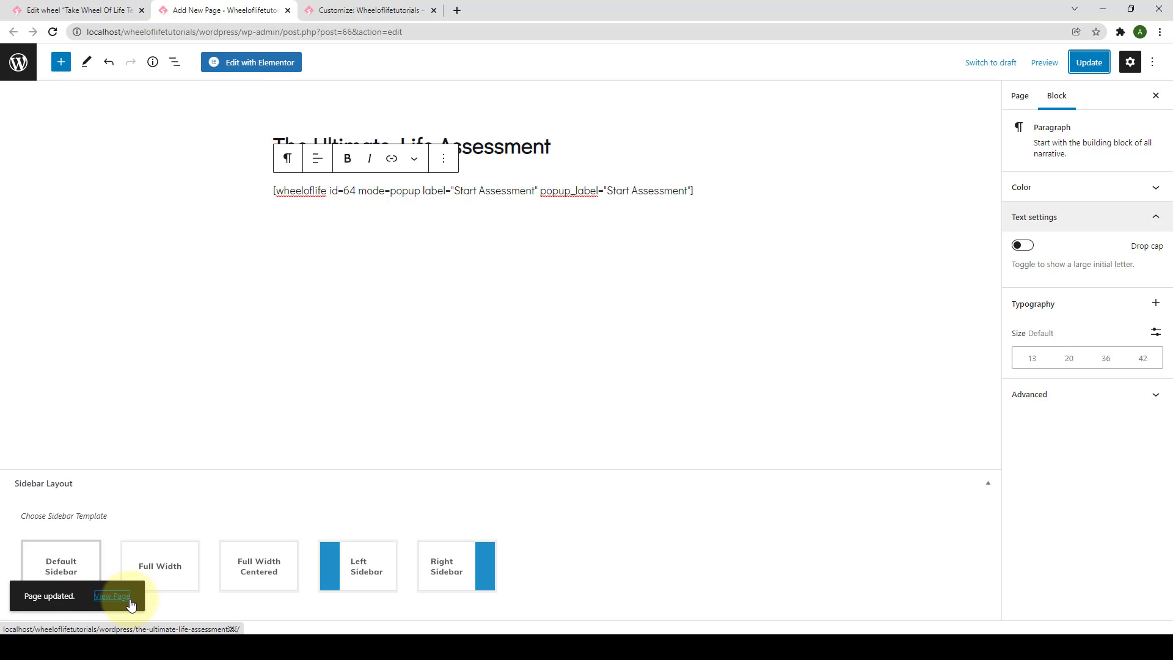
pyautogui.rightClick(128, 600)
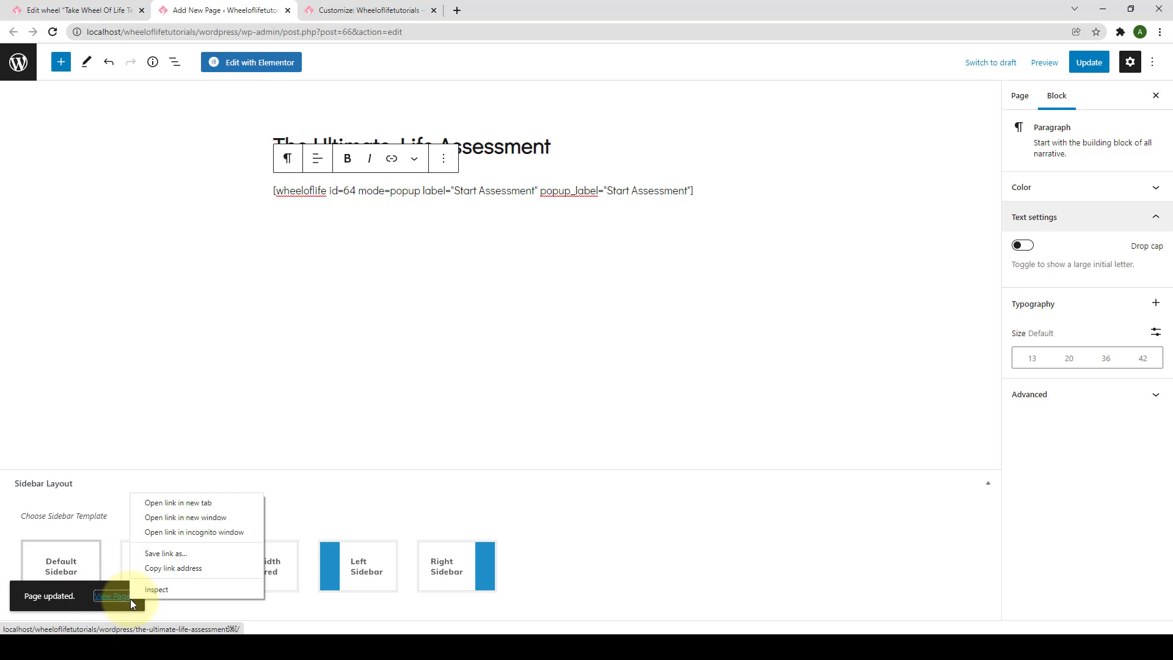
pyautogui.click(170, 509)
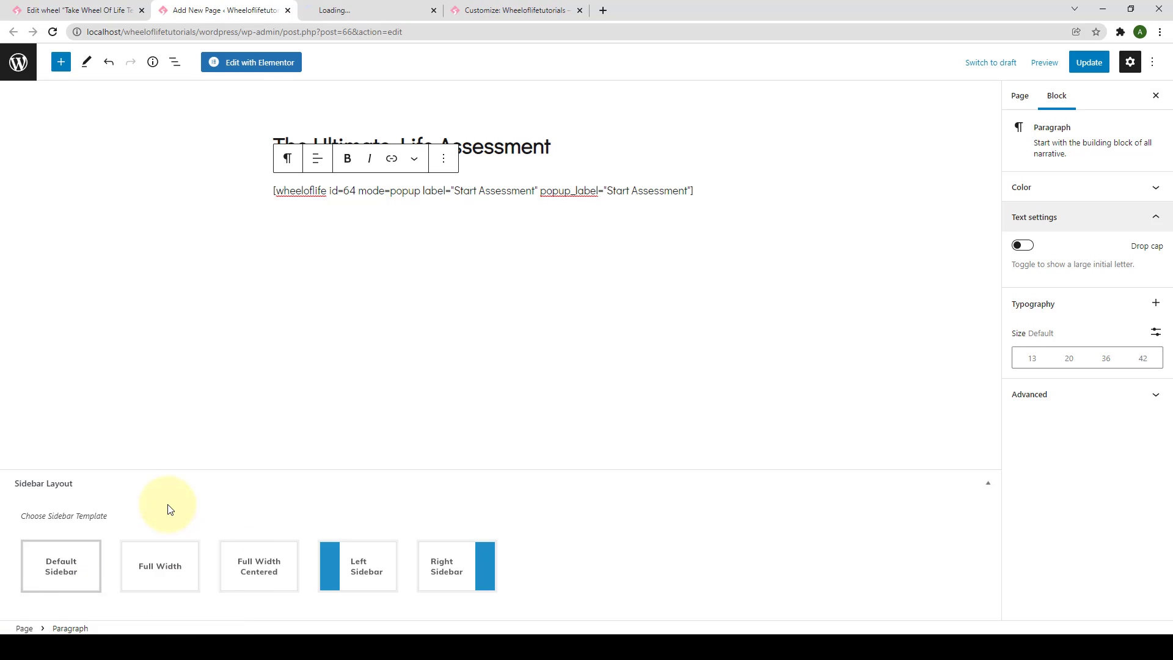
pyautogui.click(334, 13)
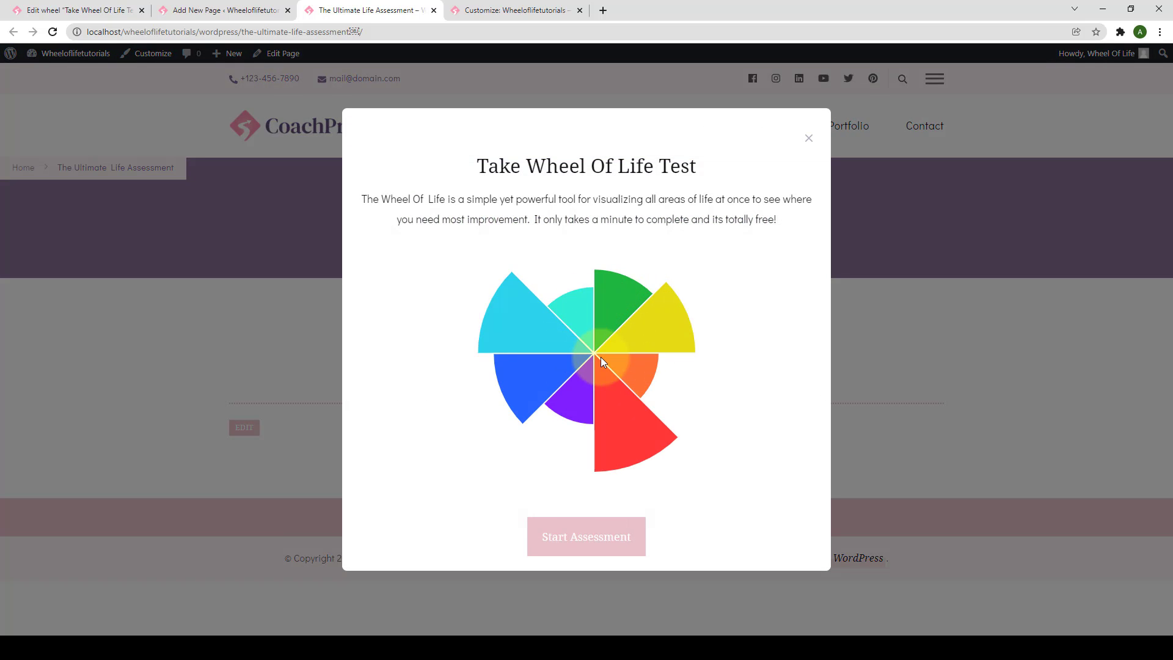
# Start the assessment and rate the eight life areas from Health to Friends, alternating between 5 and 6.
pyautogui.click(614, 543)
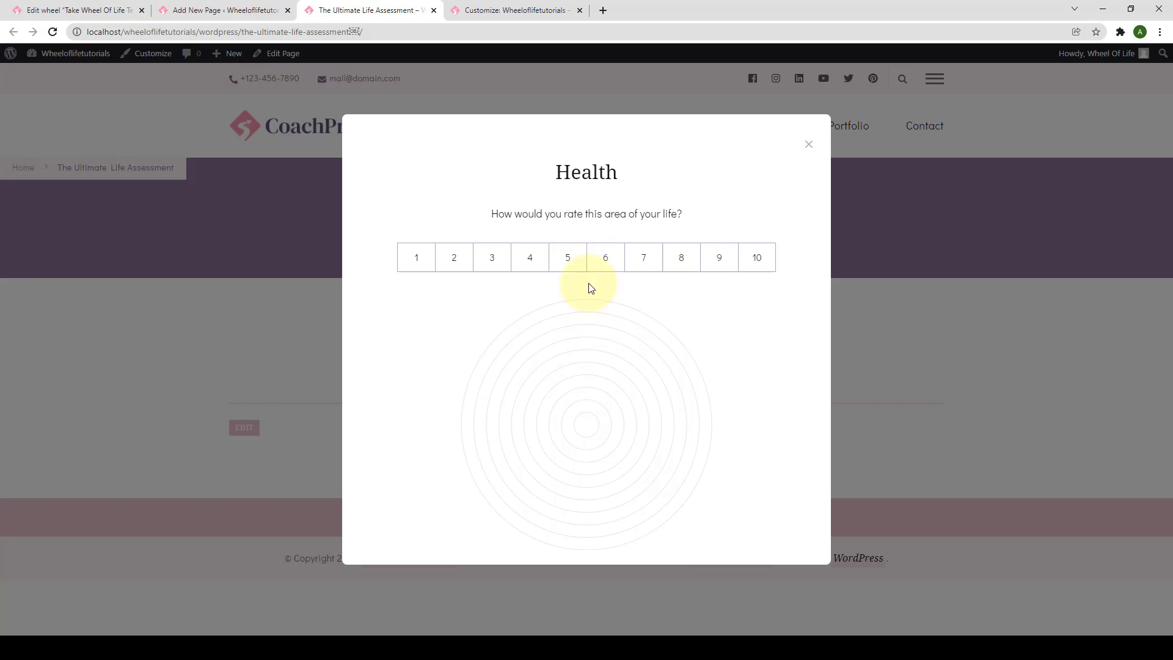
pyautogui.click(571, 262)
pyautogui.click(602, 243)
pyautogui.click(563, 238)
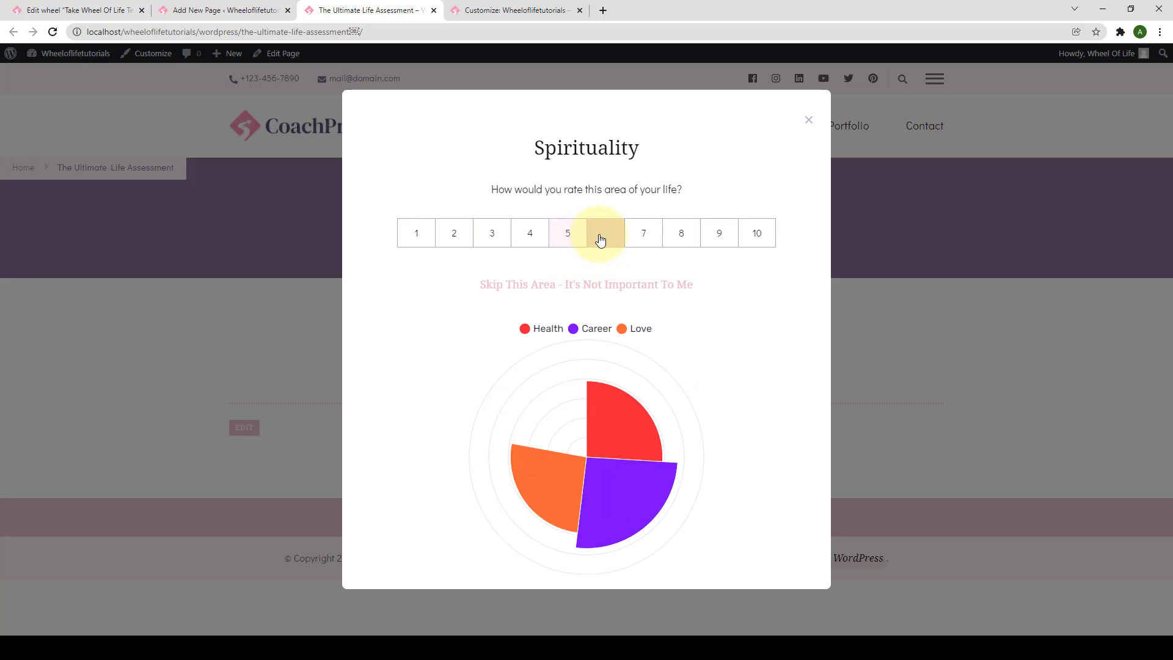
pyautogui.click(600, 238)
pyautogui.click(565, 234)
pyautogui.click(574, 232)
pyautogui.click(589, 232)
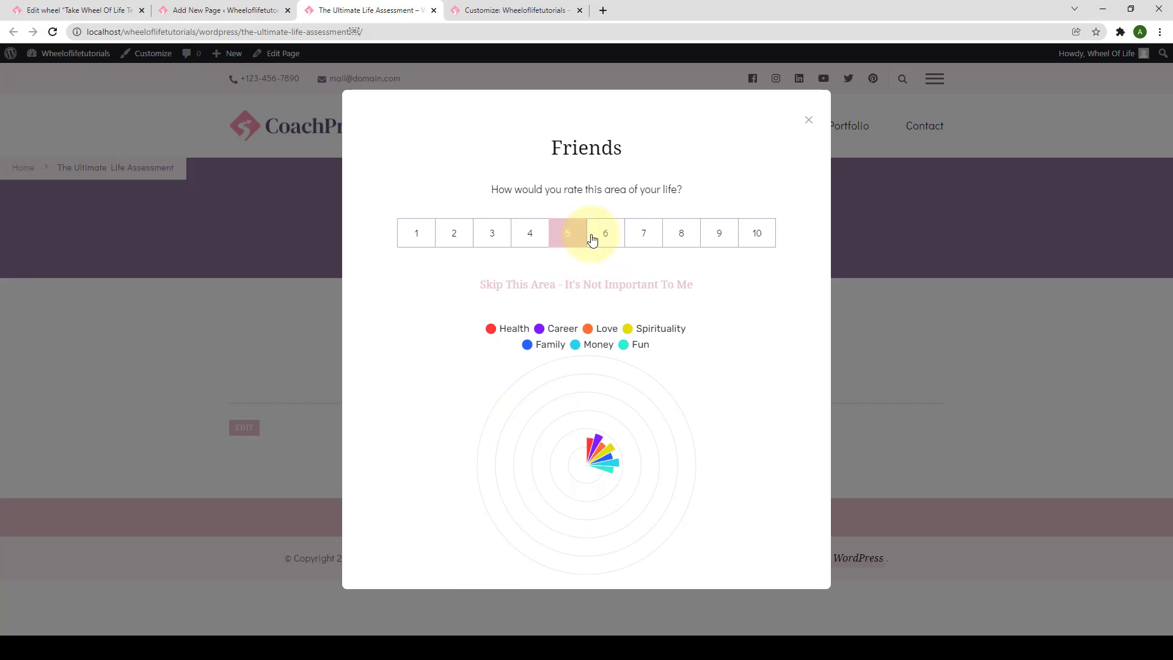
pyautogui.click(602, 235)
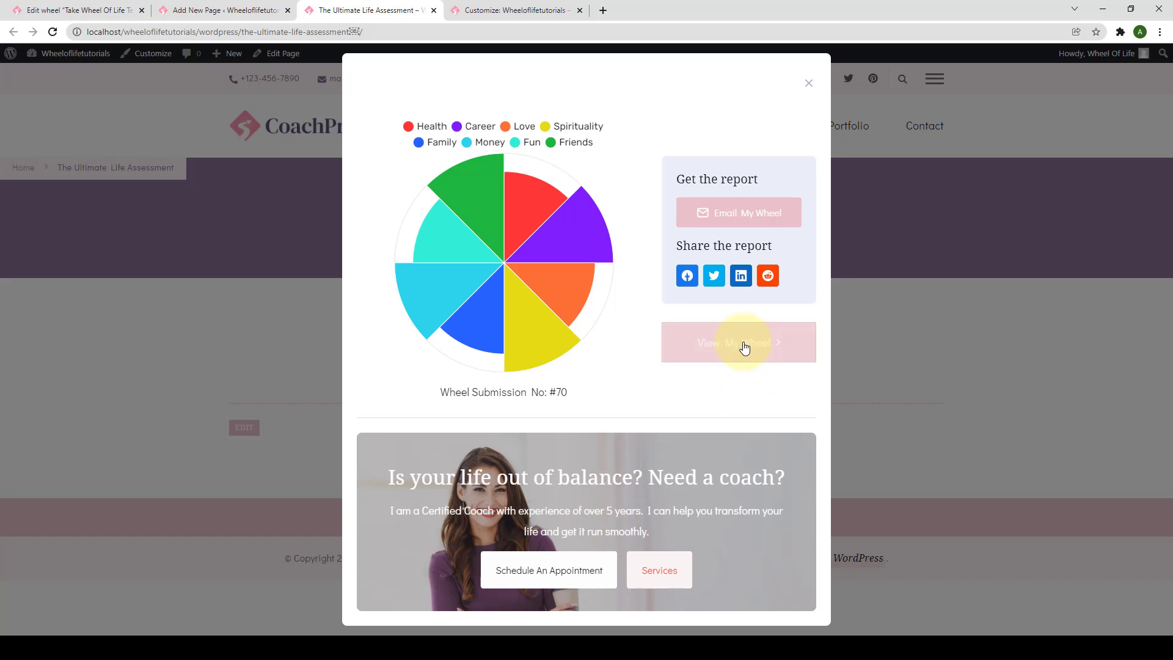
# View the submitted wheel on its own page, look through the whole report, and close that page.
pyautogui.click(782, 348)
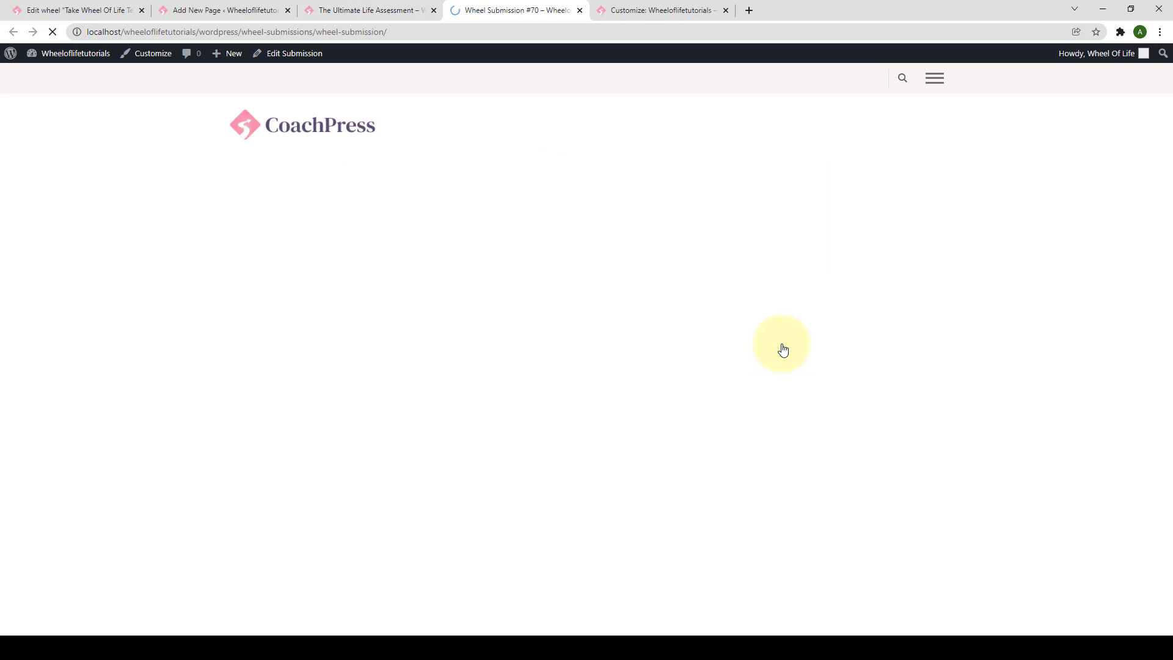
pyautogui.scroll(-5, 788, 350)
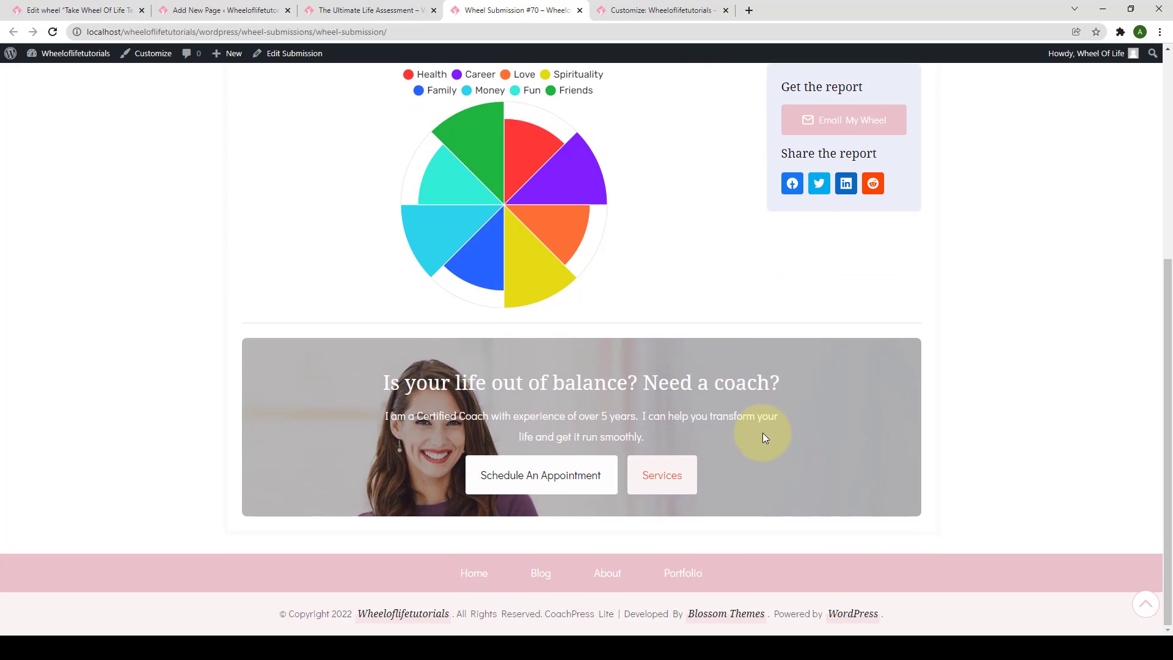
pyautogui.scroll(5, 733, 421)
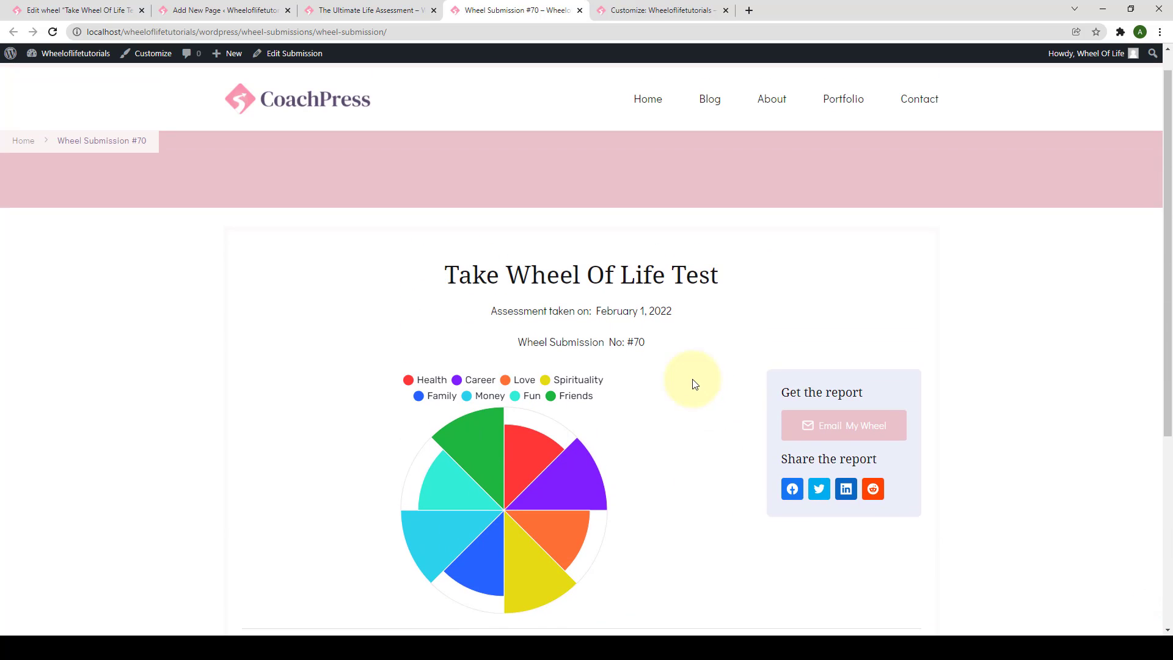
pyautogui.click(579, 10)
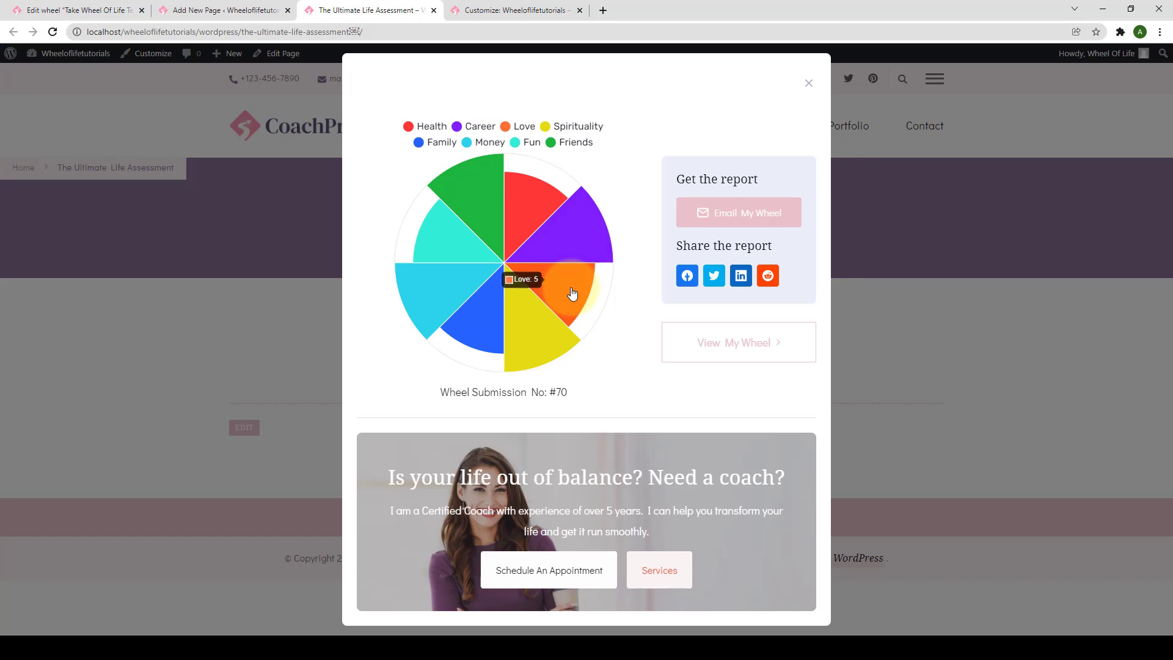
# Close the popup results, set the wheel's display mode to Inline in the wheel editor, and copy its shortcode.
pyautogui.click(808, 83)
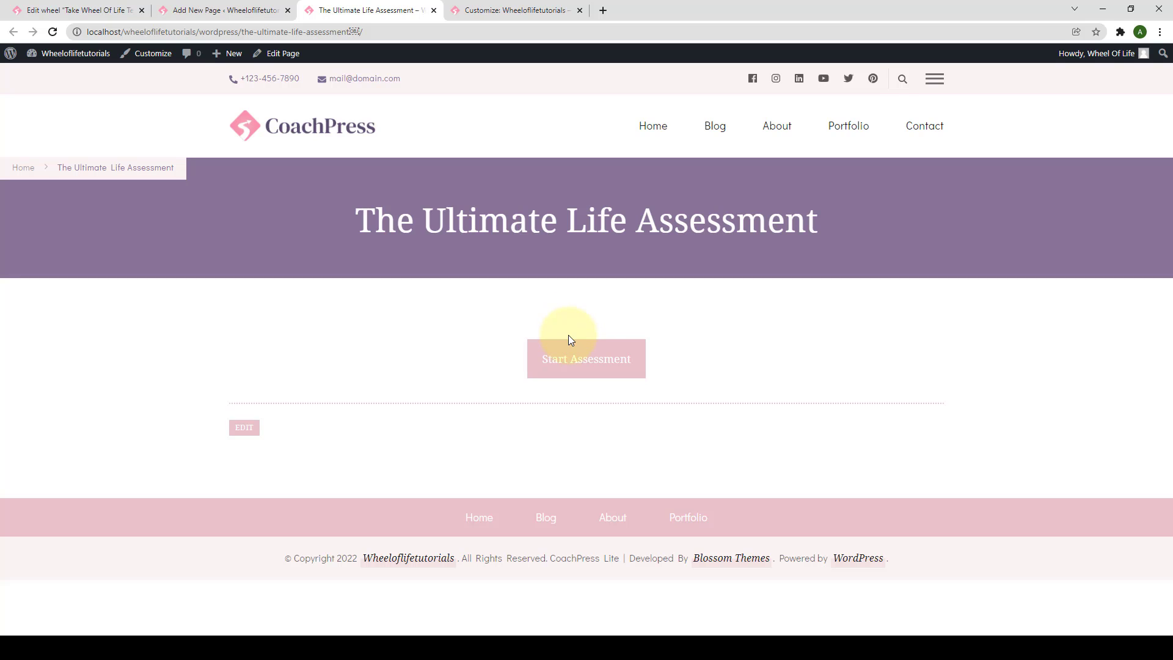
pyautogui.click(113, 13)
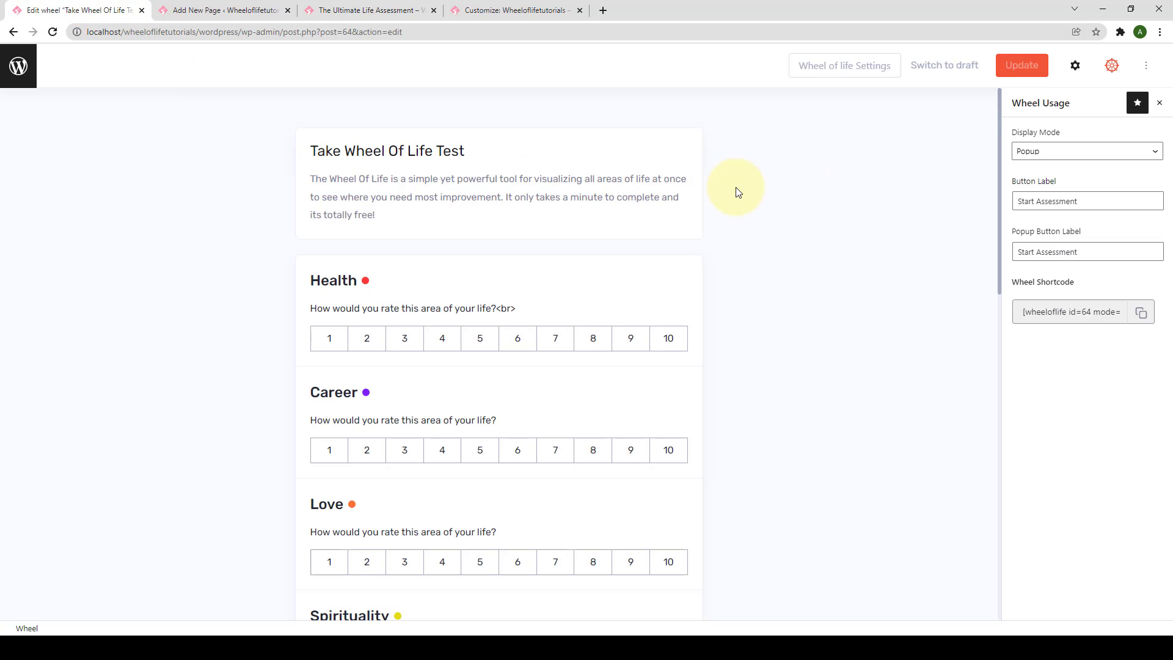
pyautogui.click(1048, 160)
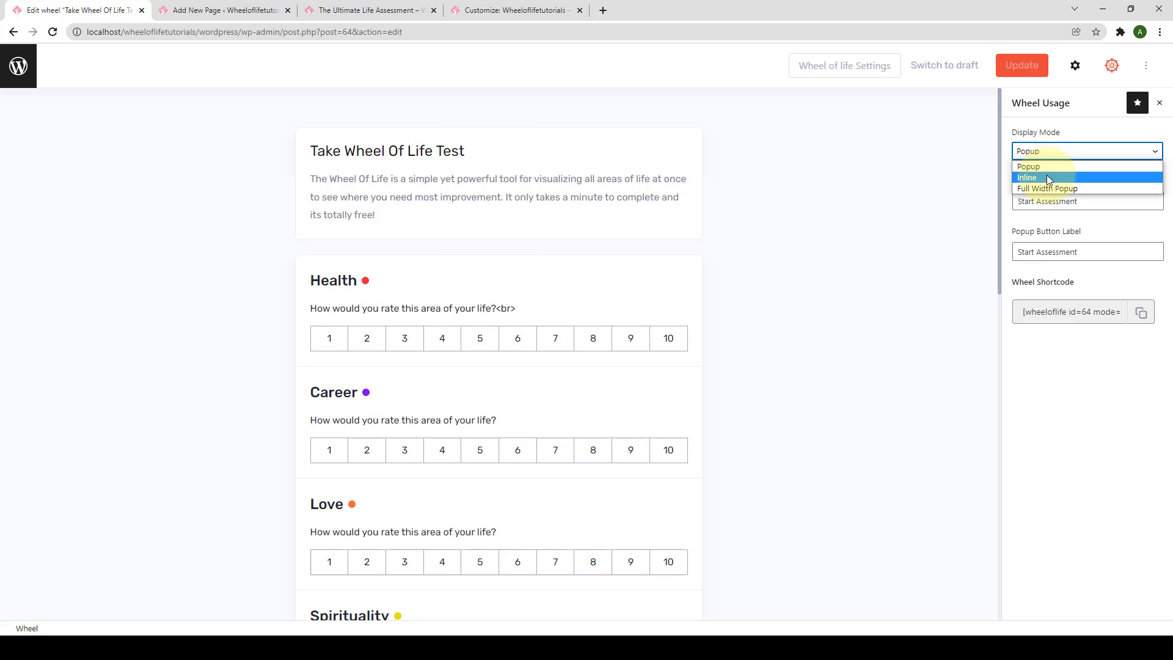
pyautogui.click(1046, 178)
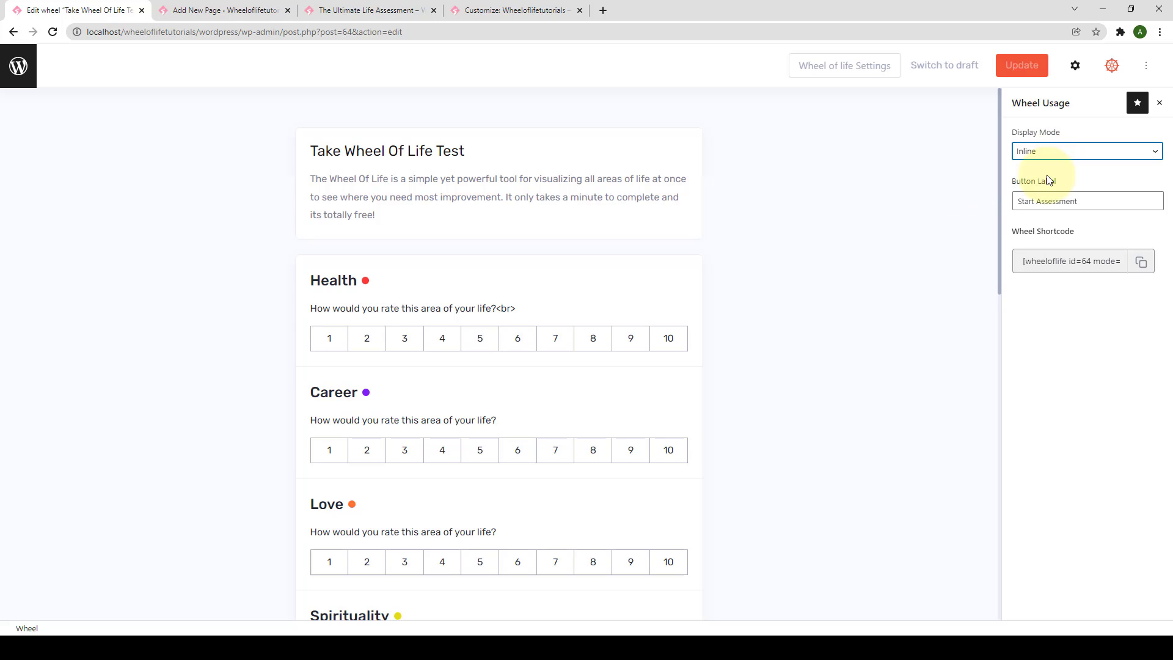
pyautogui.click(1141, 267)
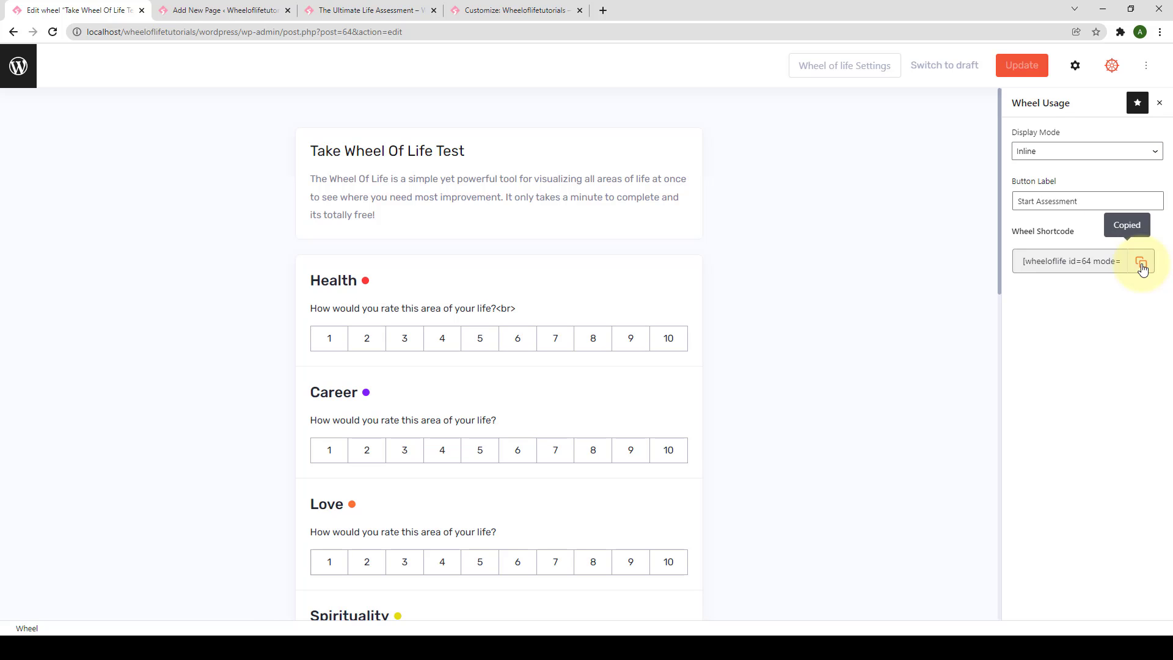
# Replace the popup shortcode on "The Ultimate Life Assessment" page with the copied inline shortcode and update the page.
pyautogui.click(255, 15)
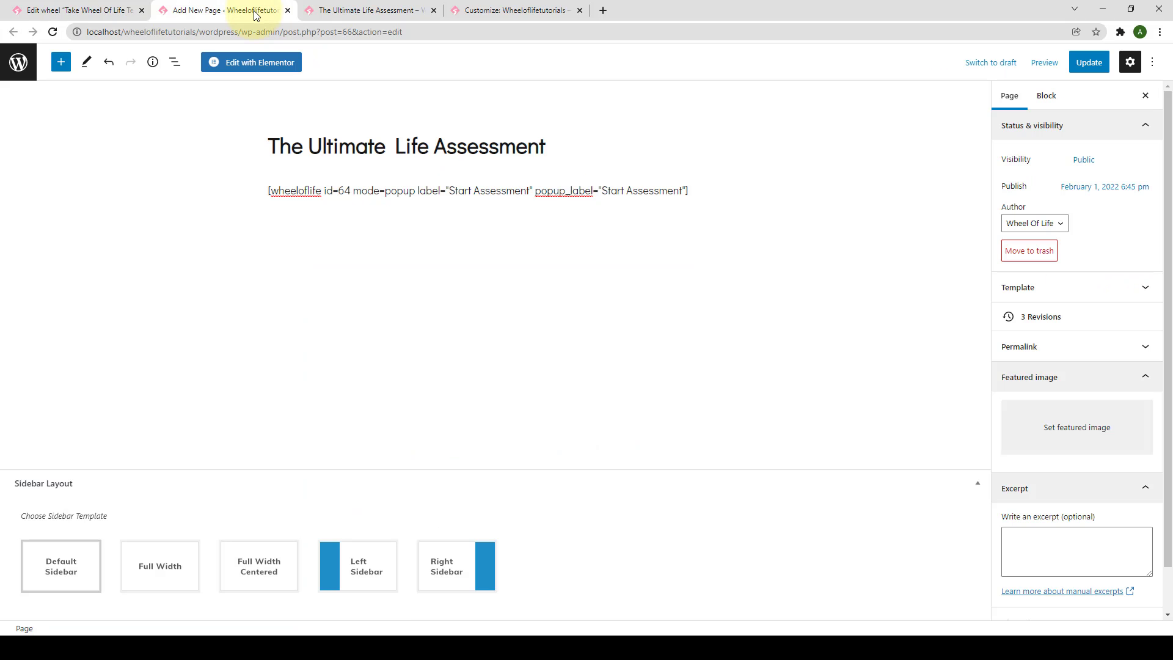
pyautogui.click(434, 192)
pyautogui.hotkey('ctrl', 'a')
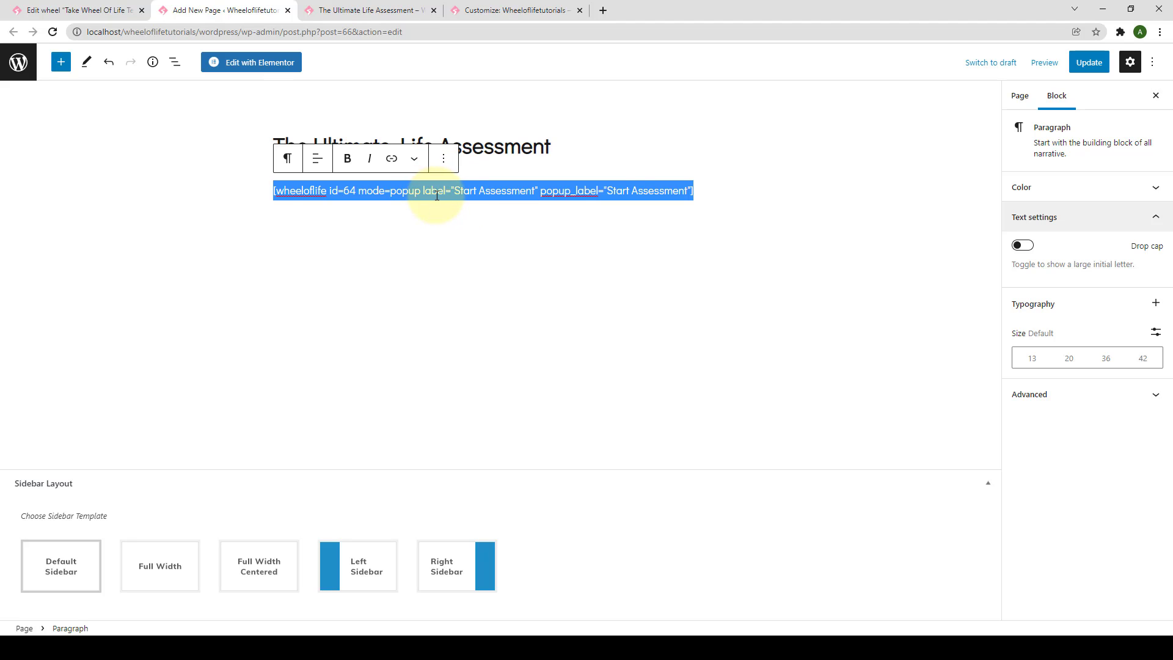
pyautogui.press('BackSpace')
pyautogui.rightClick(437, 195)
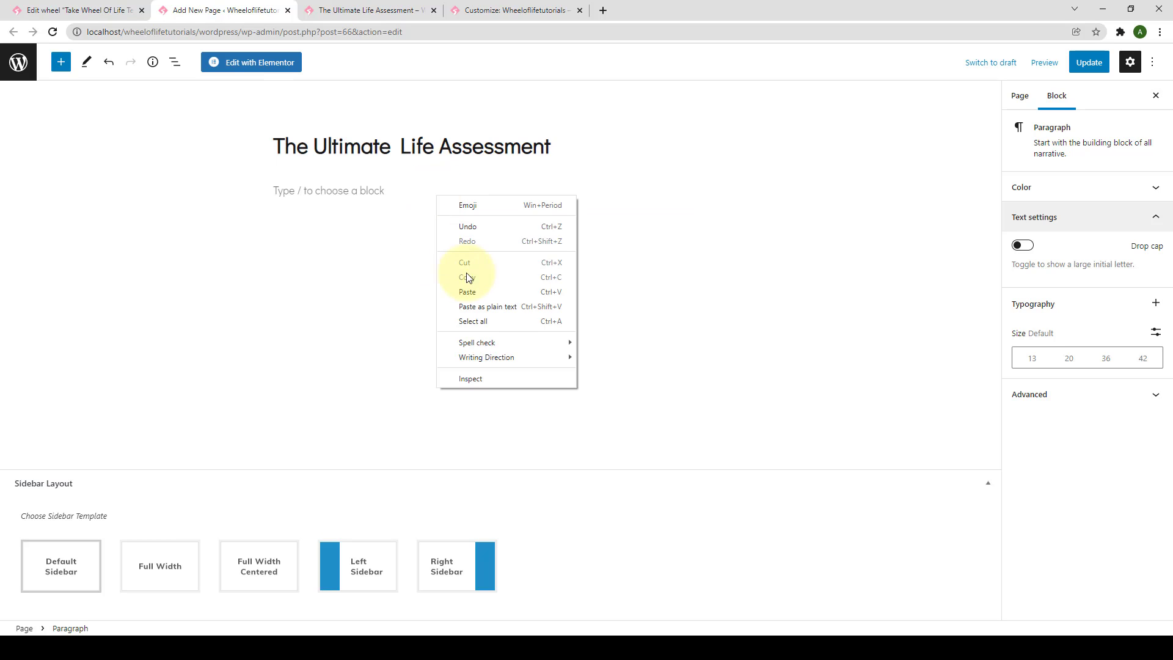
pyautogui.click(495, 291)
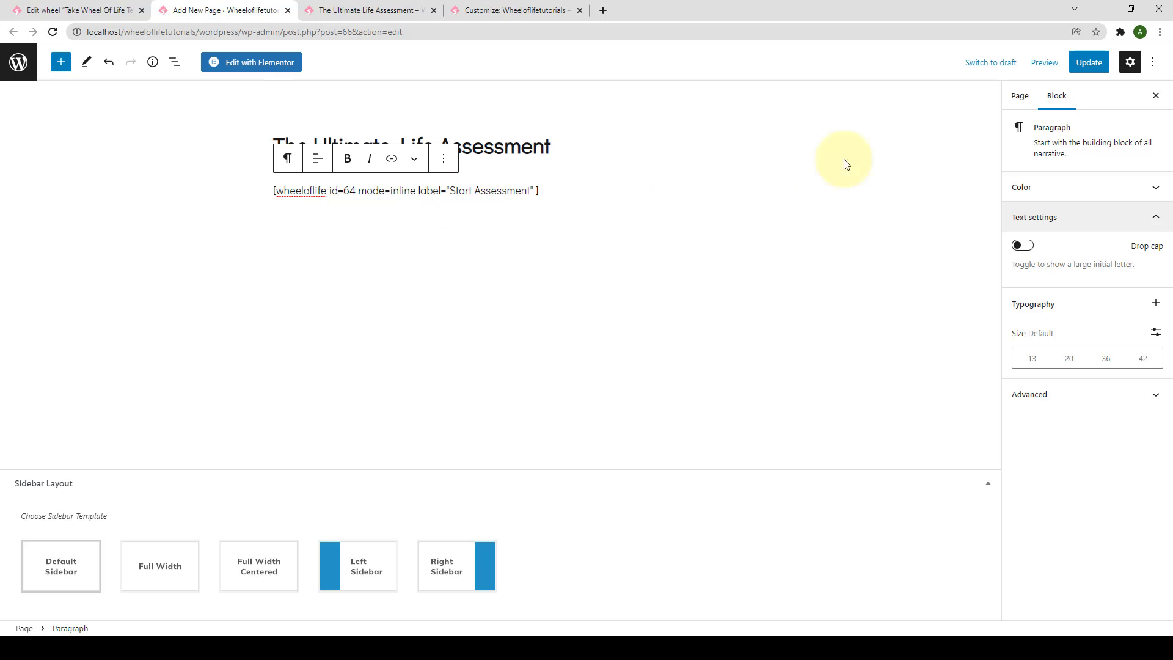
pyautogui.click(1103, 71)
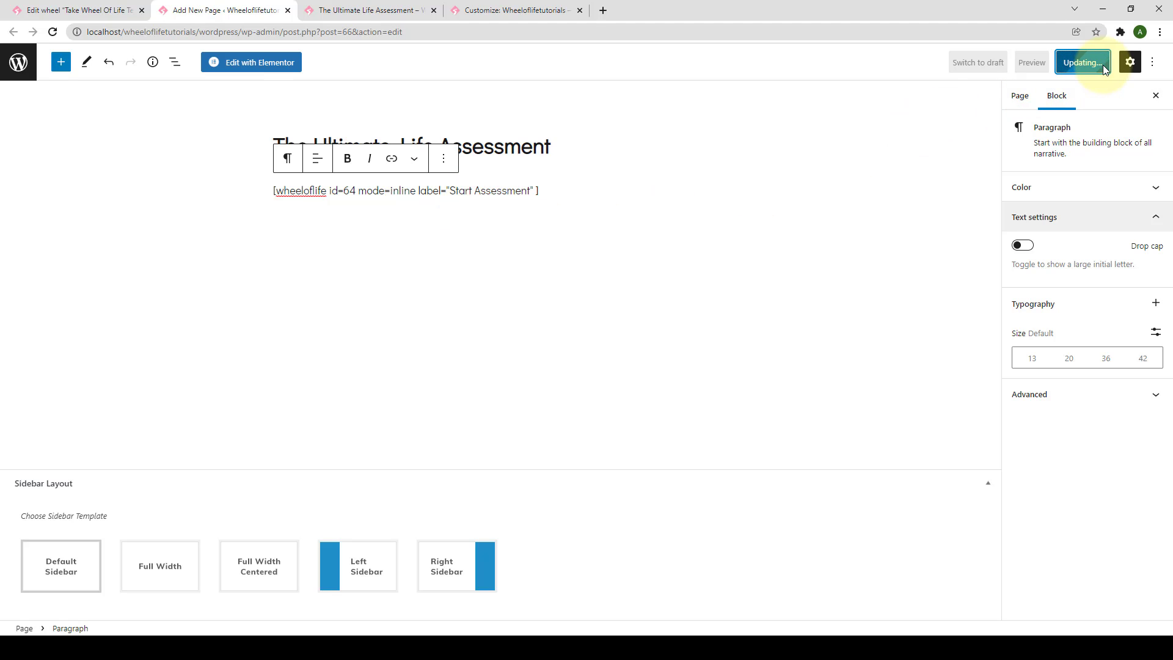
# Reload the live "The Ultimate Life Assessment" page and view the wheel embedded inline.
pyautogui.click(373, 10)
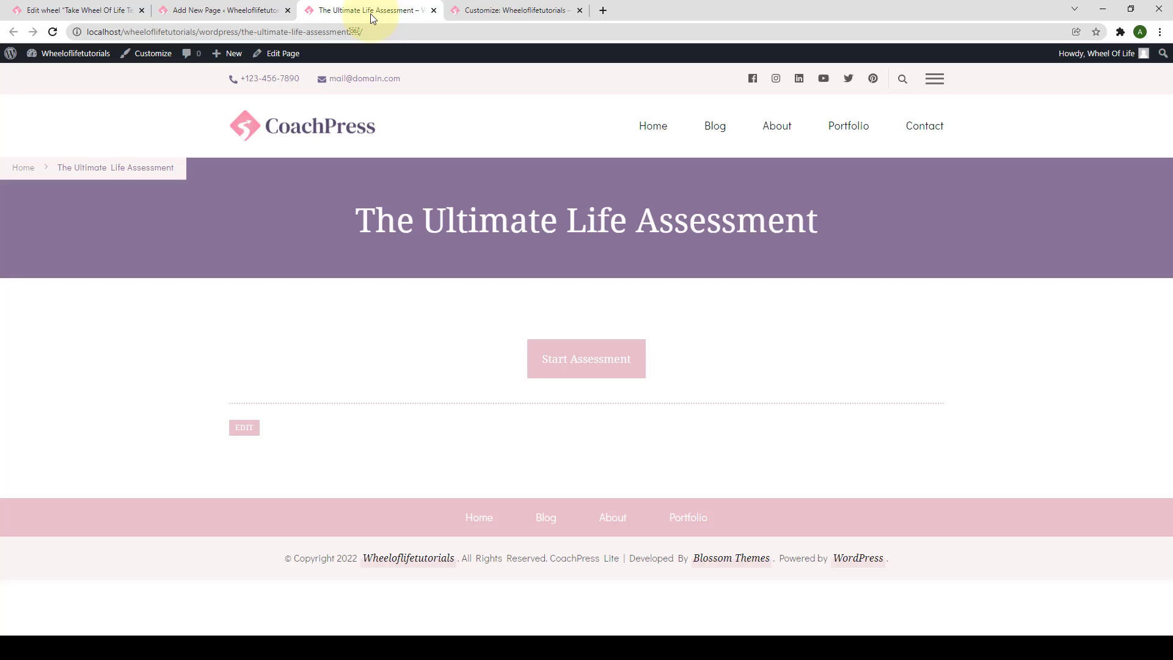
pyautogui.click(52, 31)
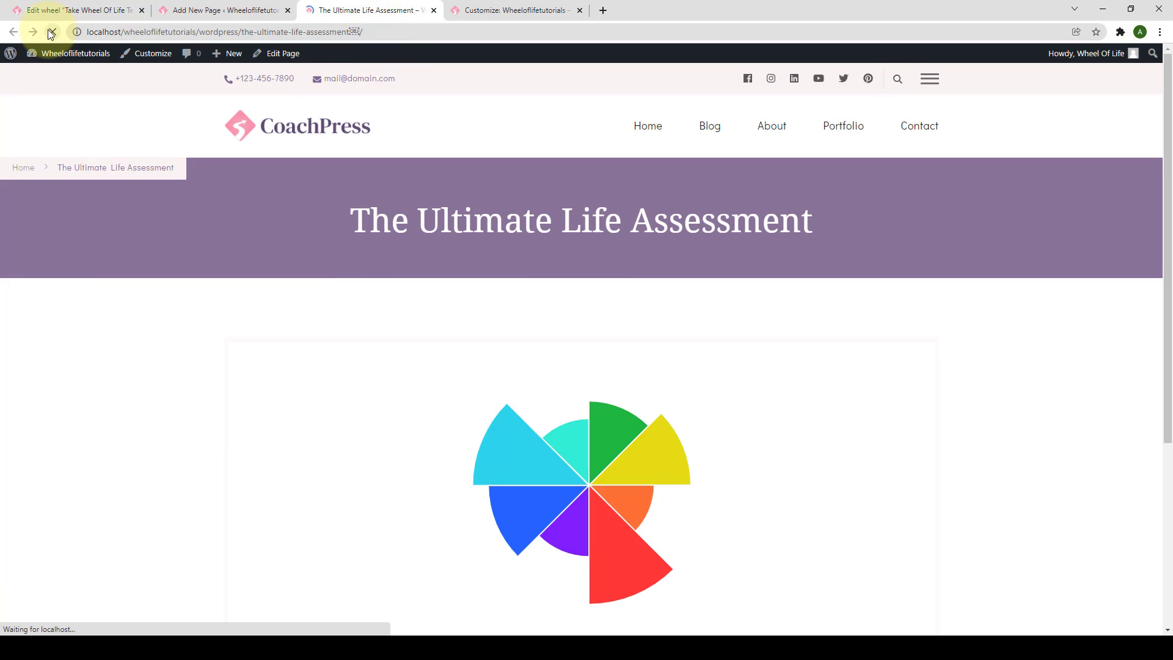
pyautogui.scroll(-4, 714, 286)
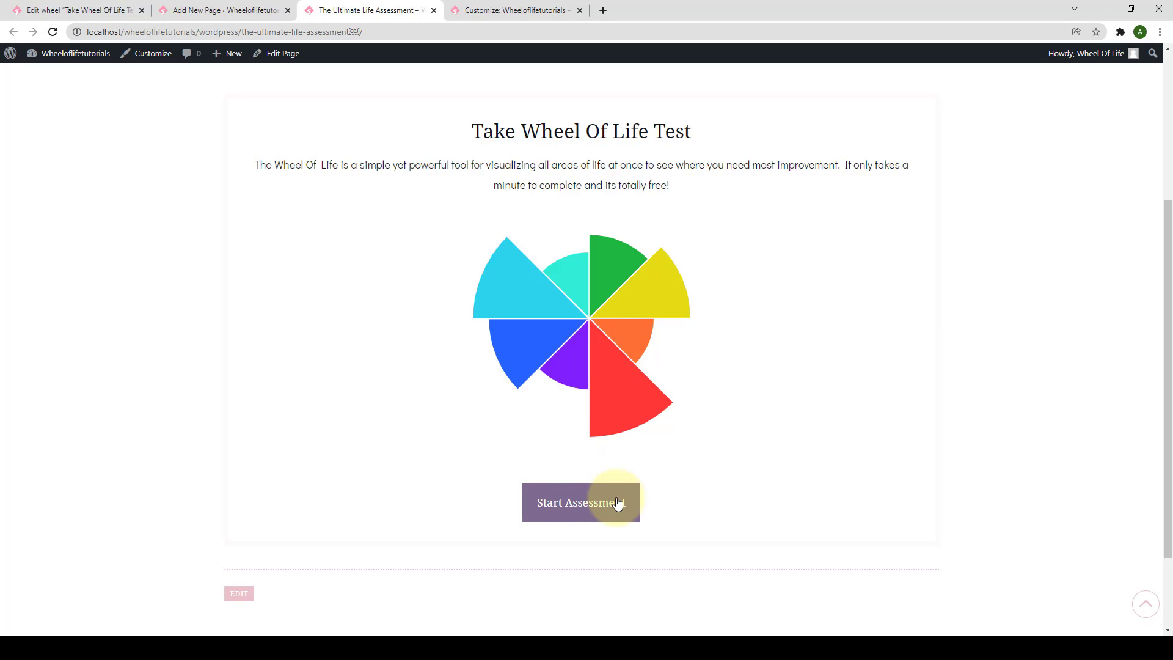
# Start the inline assessment and rate the eight areas from Health to Friends, alternating between 5 and 6.
pyautogui.click(593, 508)
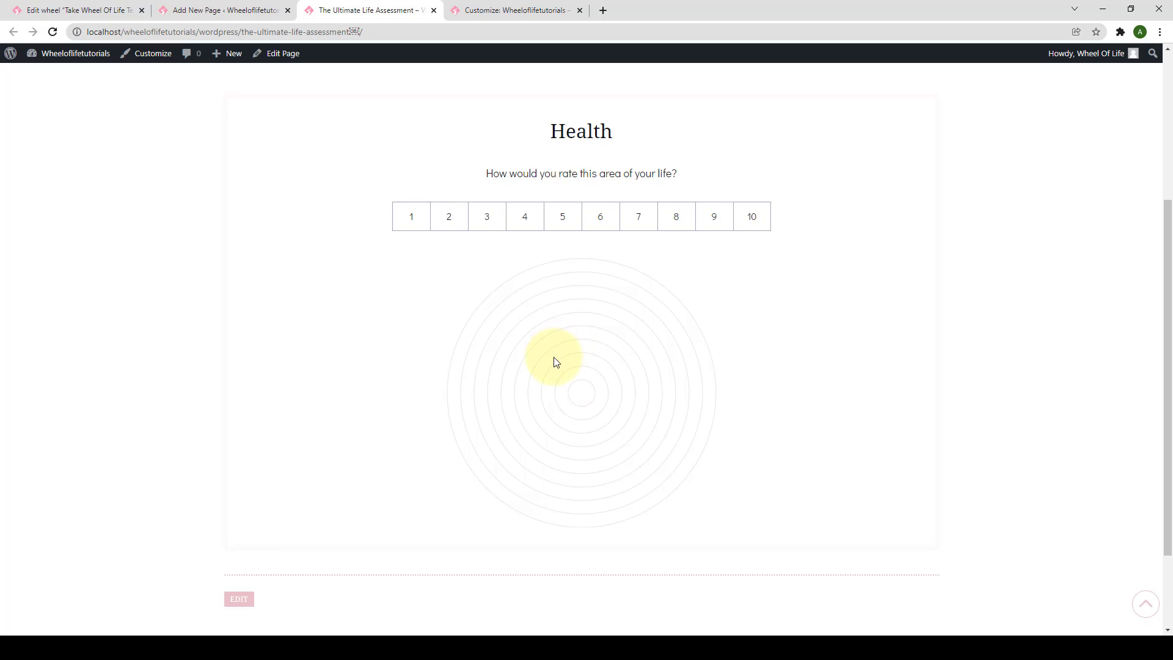
pyautogui.click(560, 223)
pyautogui.click(583, 224)
pyautogui.click(579, 223)
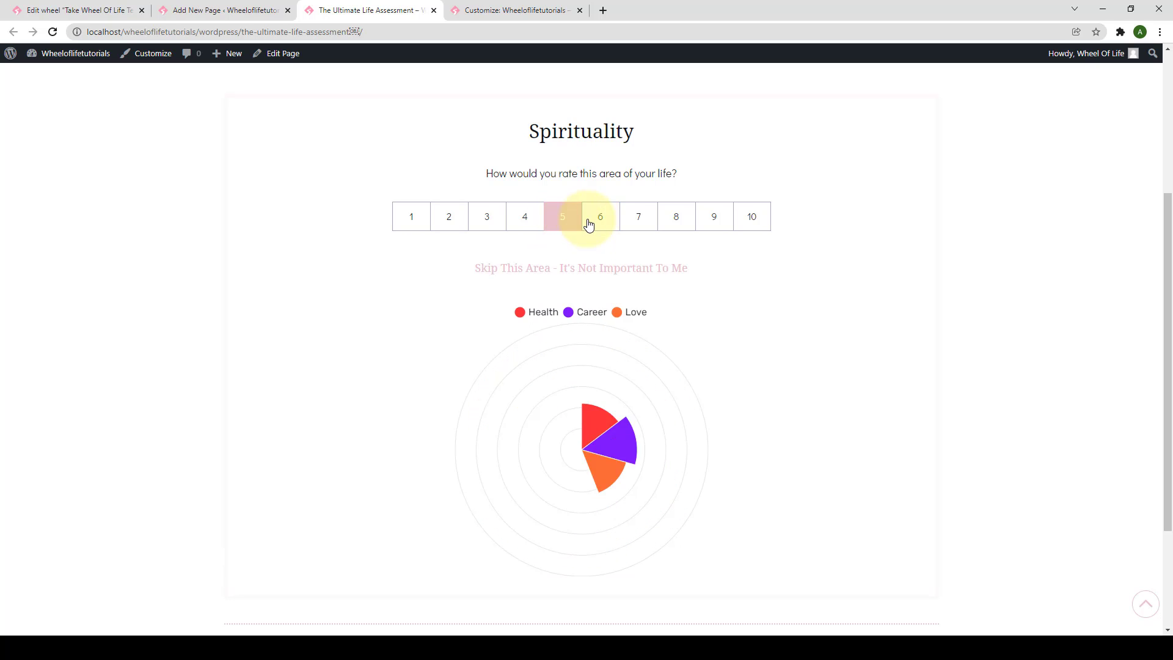
pyautogui.click(586, 222)
pyautogui.click(567, 221)
pyautogui.click(587, 226)
pyautogui.click(587, 226)
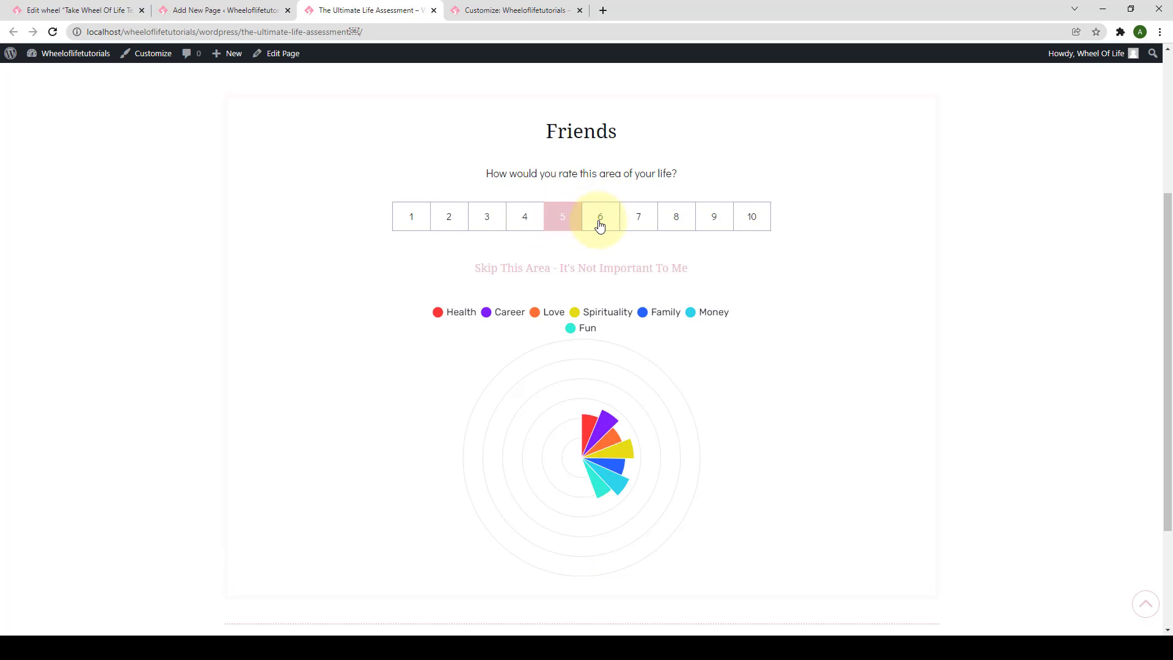
pyautogui.click(599, 222)
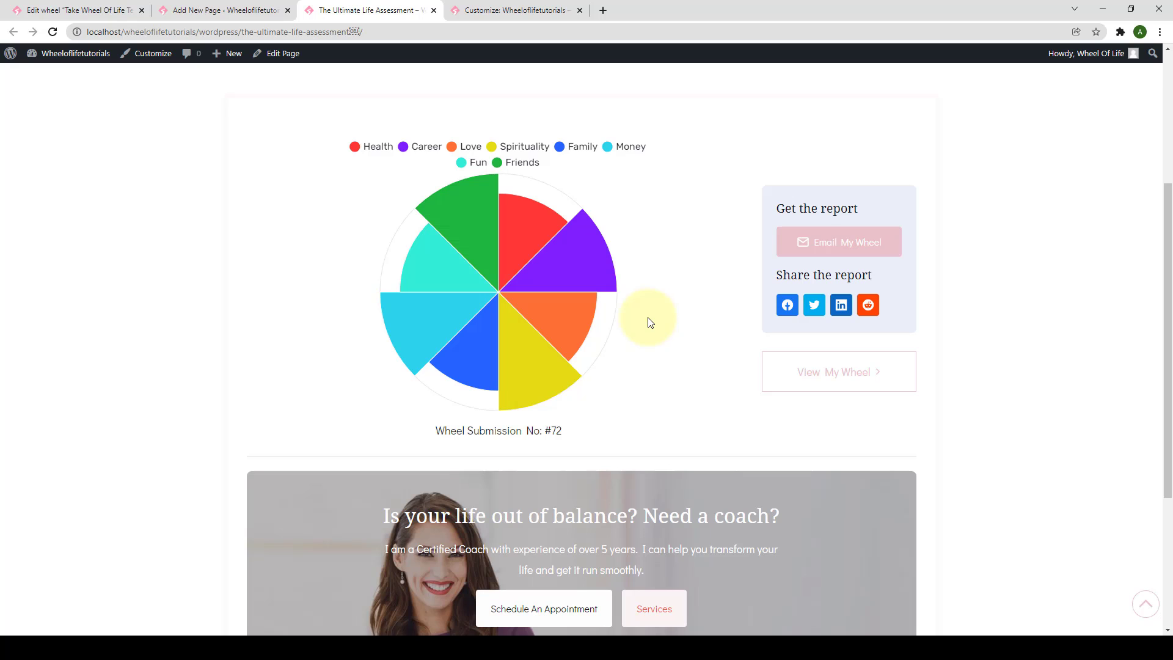
# Set the wheel's display mode to Full Width Popup in the wheel editor and copy the shortcode.
pyautogui.click(61, 10)
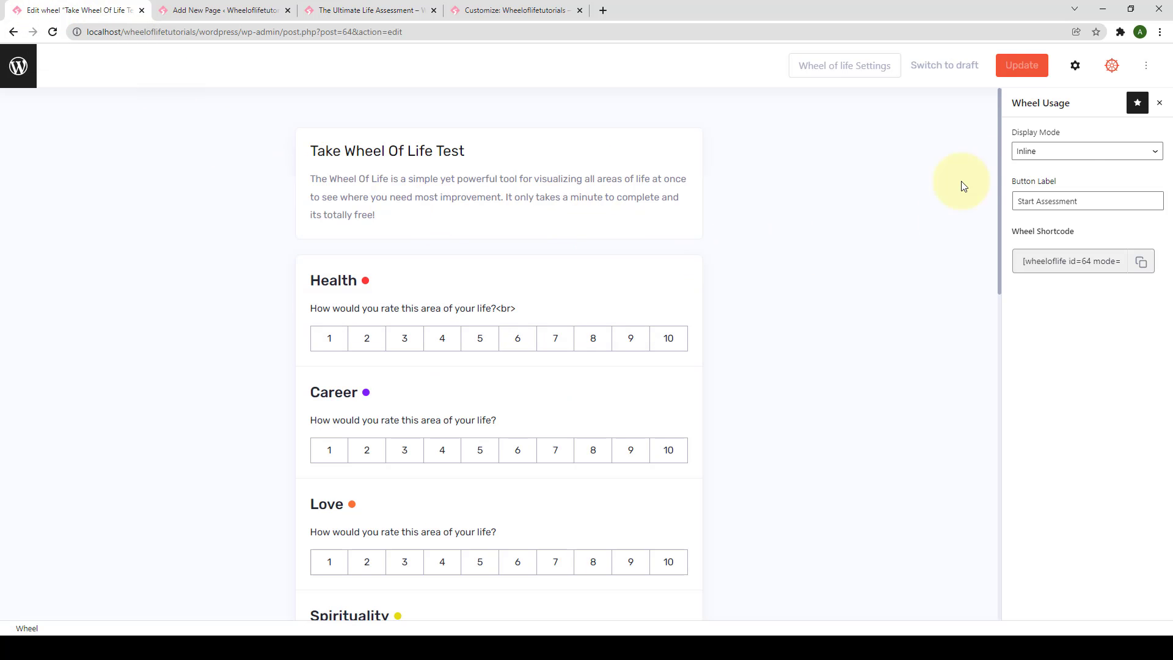
pyautogui.click(1069, 151)
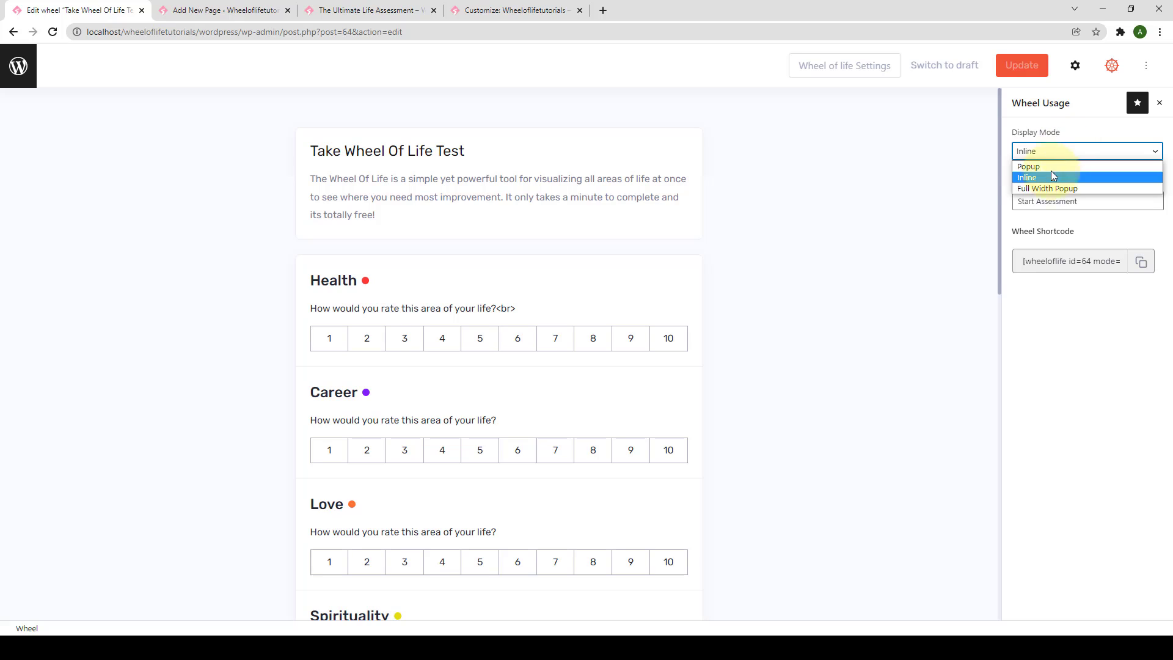
pyautogui.click(1078, 190)
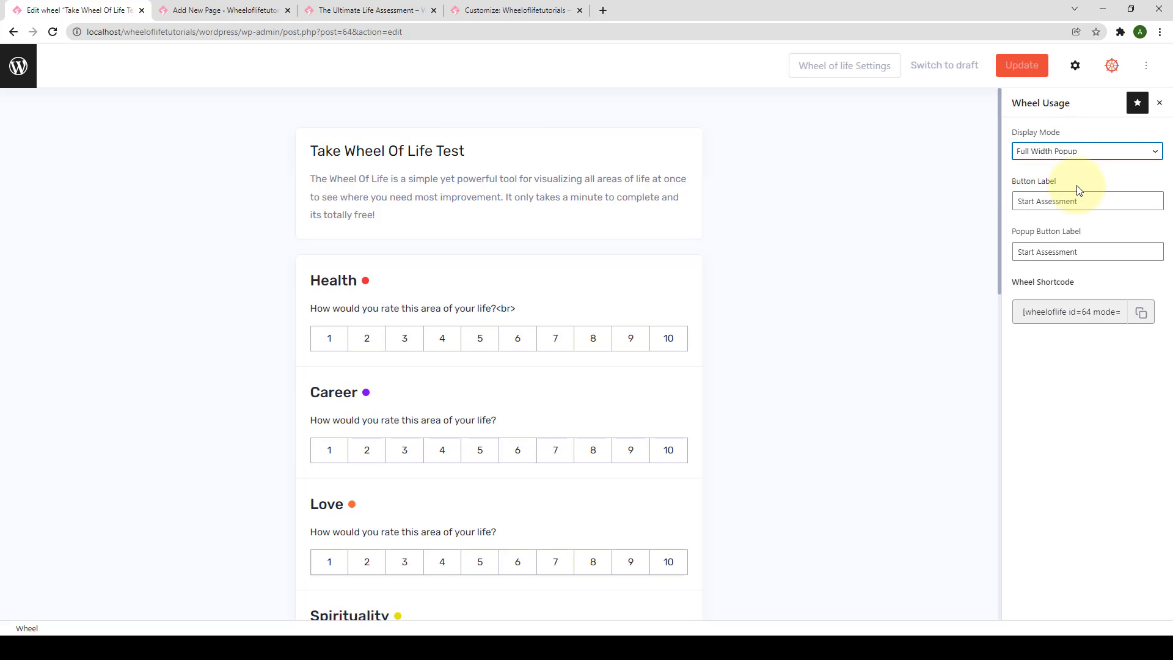
pyautogui.click(1141, 314)
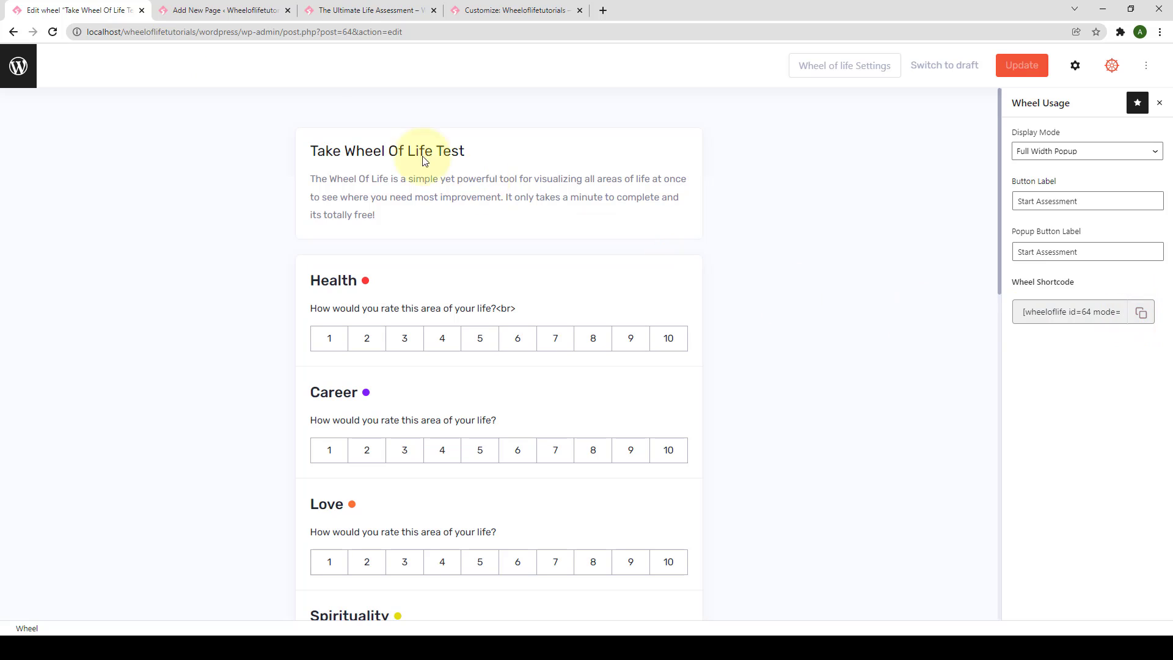
# Replace the inline shortcode in the page body with the copied full-width shortcode and update the page.
pyautogui.click(196, 4)
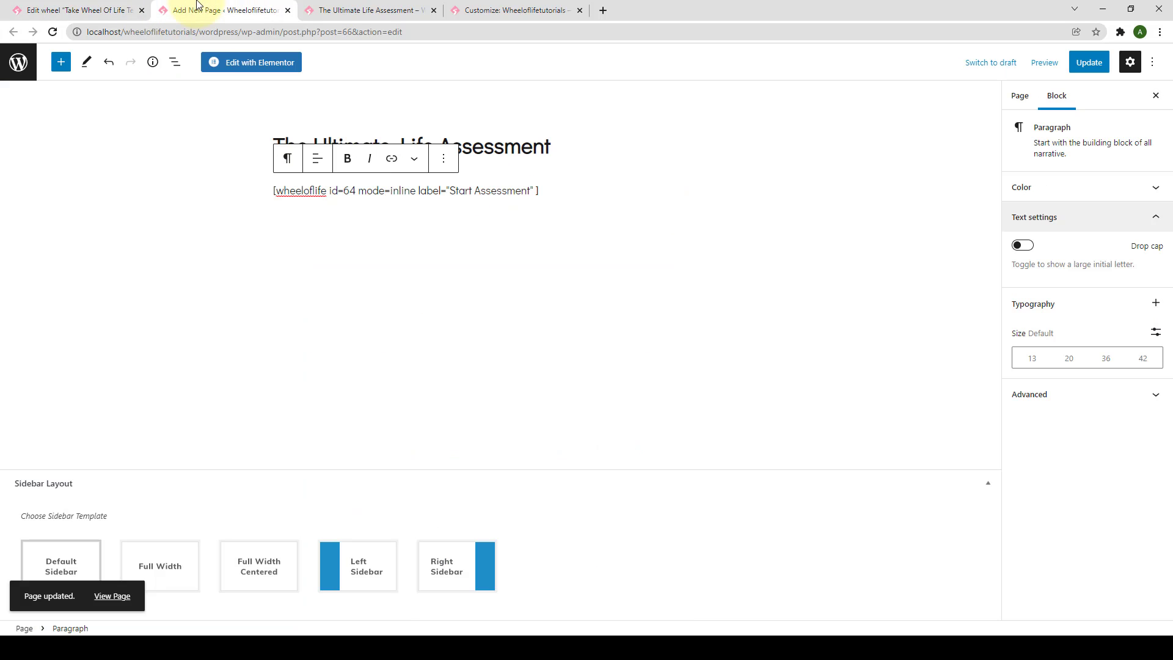
pyautogui.doubleClick(378, 195)
pyautogui.tripleClick(378, 194)
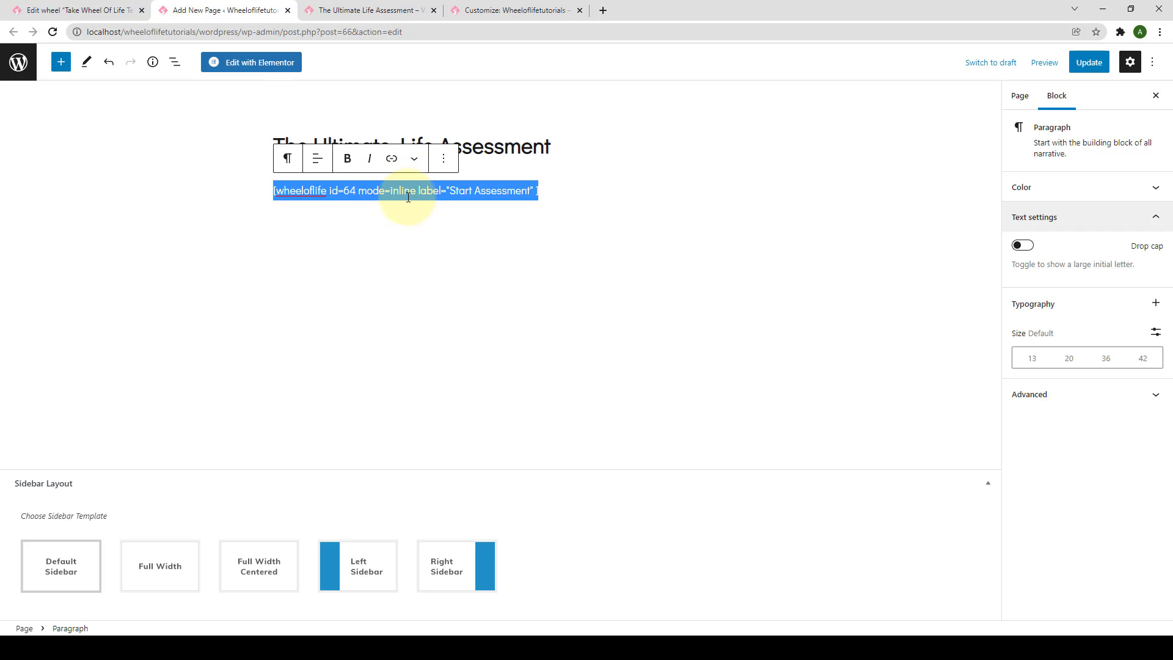
pyautogui.press('BackSpace')
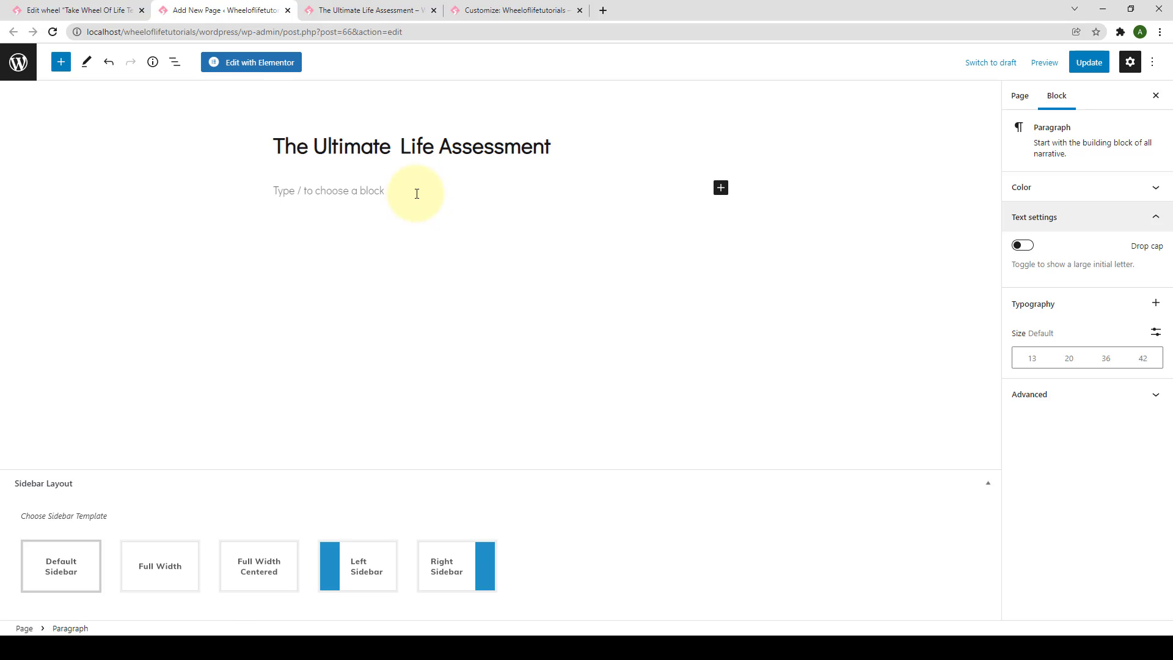
pyautogui.rightClick(417, 192)
pyautogui.click(432, 285)
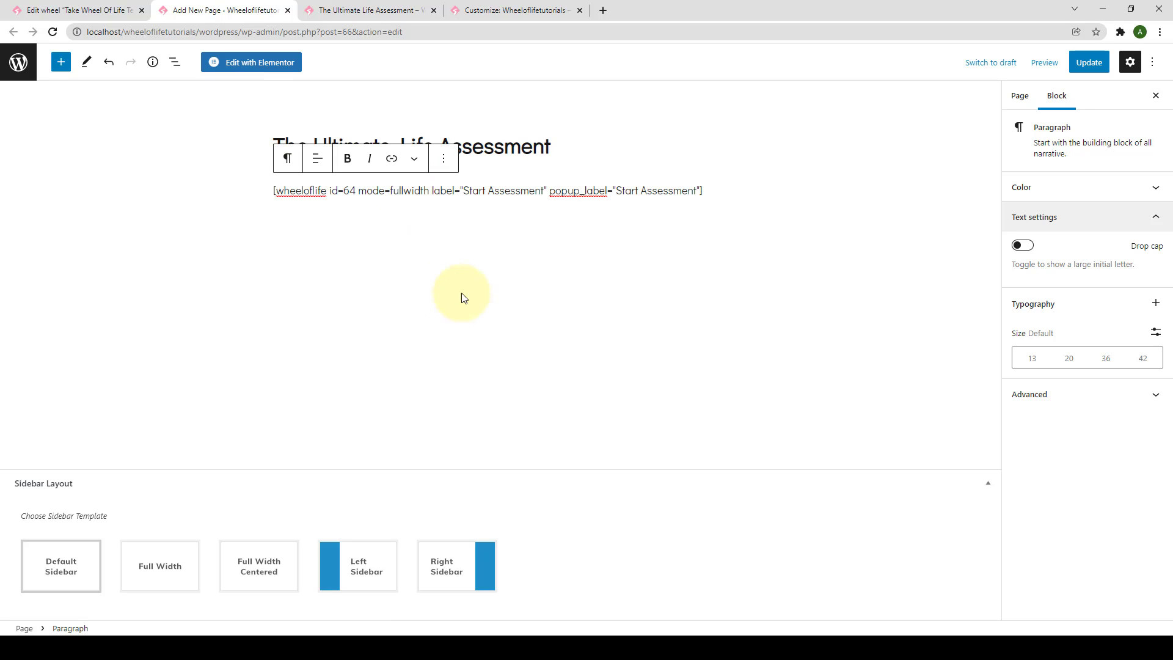
pyautogui.click(1089, 65)
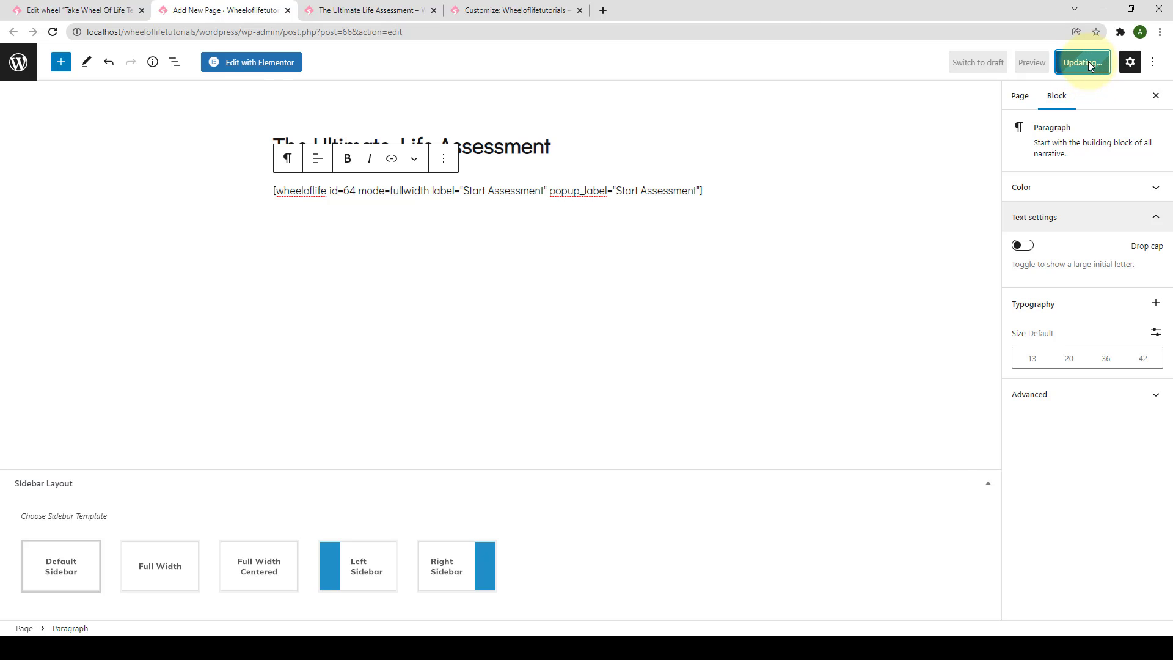
# Reload the live assessment page and bring up the wheel's full-width popup.
pyautogui.click(400, 10)
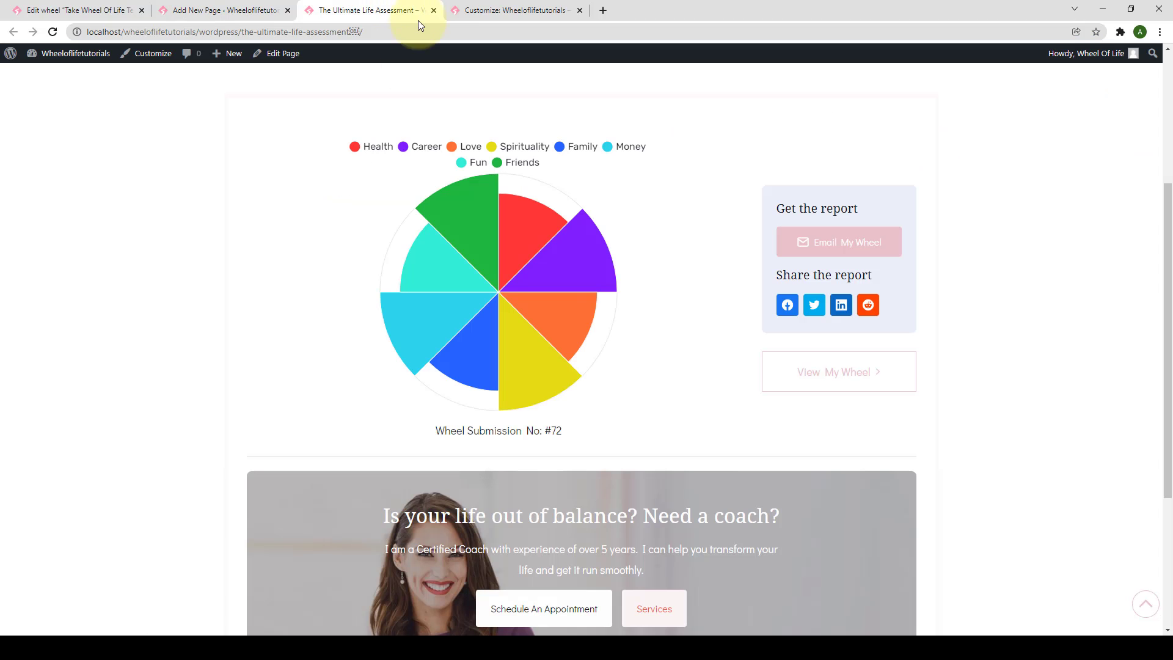
pyautogui.scroll(3, 325, 211)
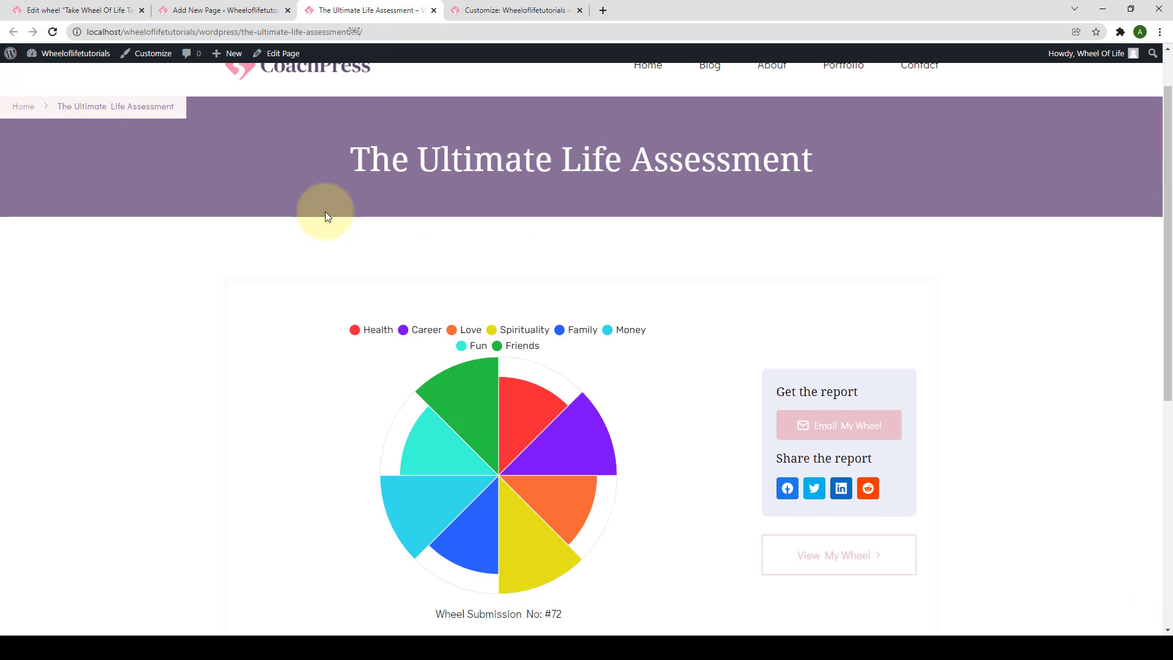
pyautogui.click(53, 32)
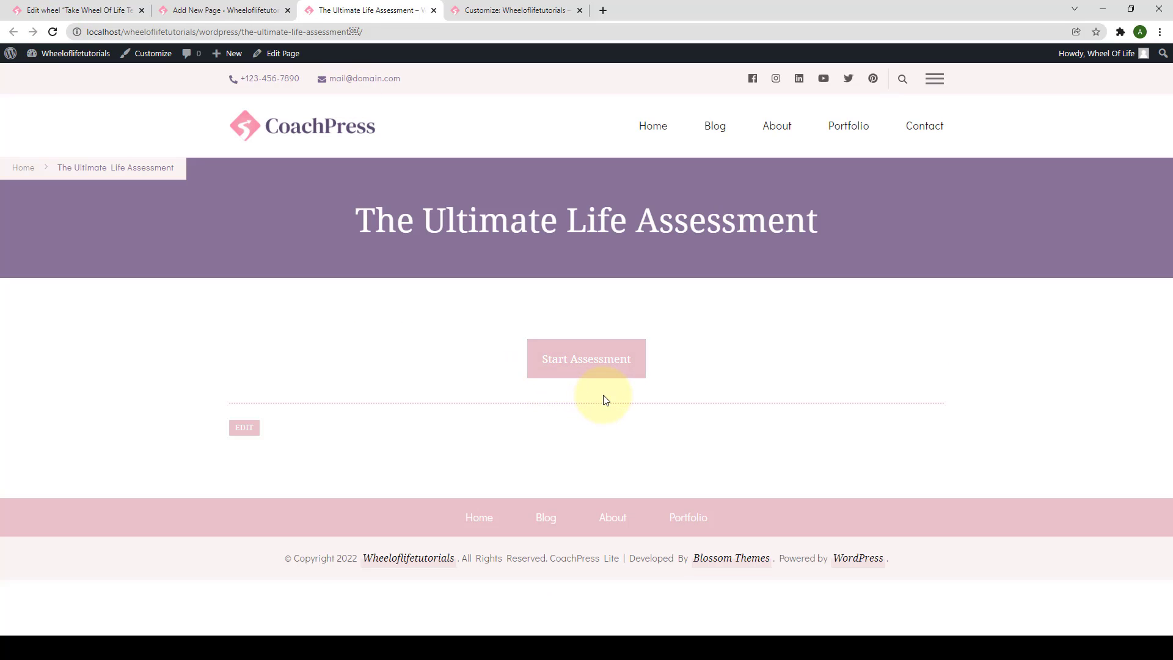
pyautogui.click(609, 363)
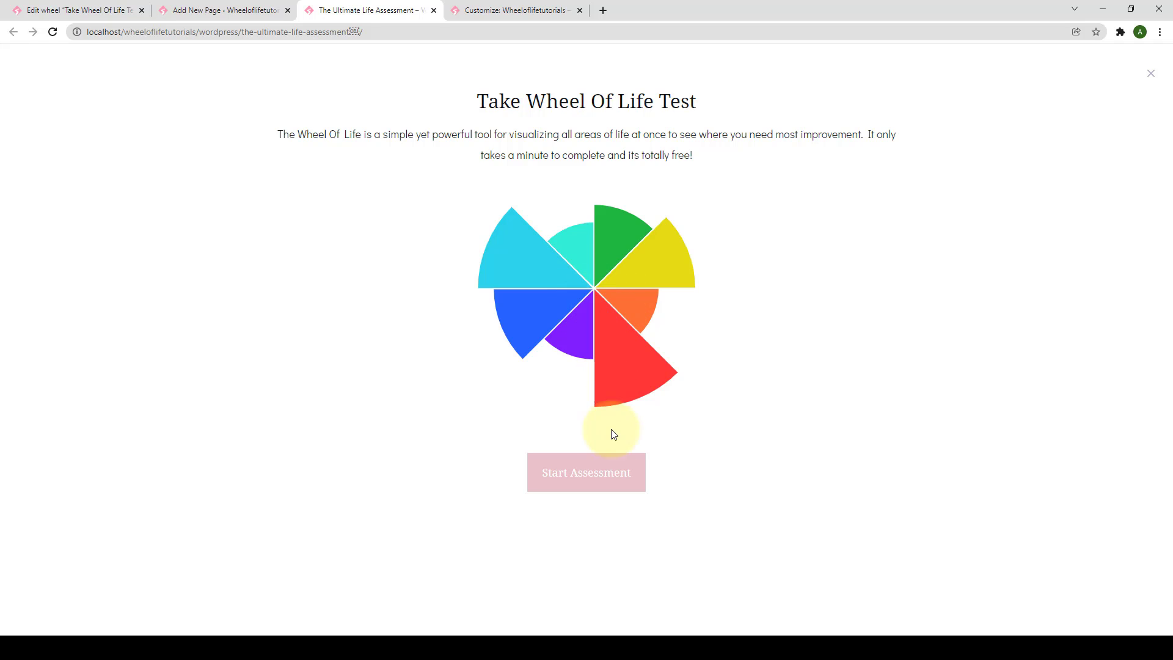
# Complete the full-width assessment, rating Health 5, Love 8 and the other six areas 6, and open the submitted wheel's own page.
pyautogui.click(606, 483)
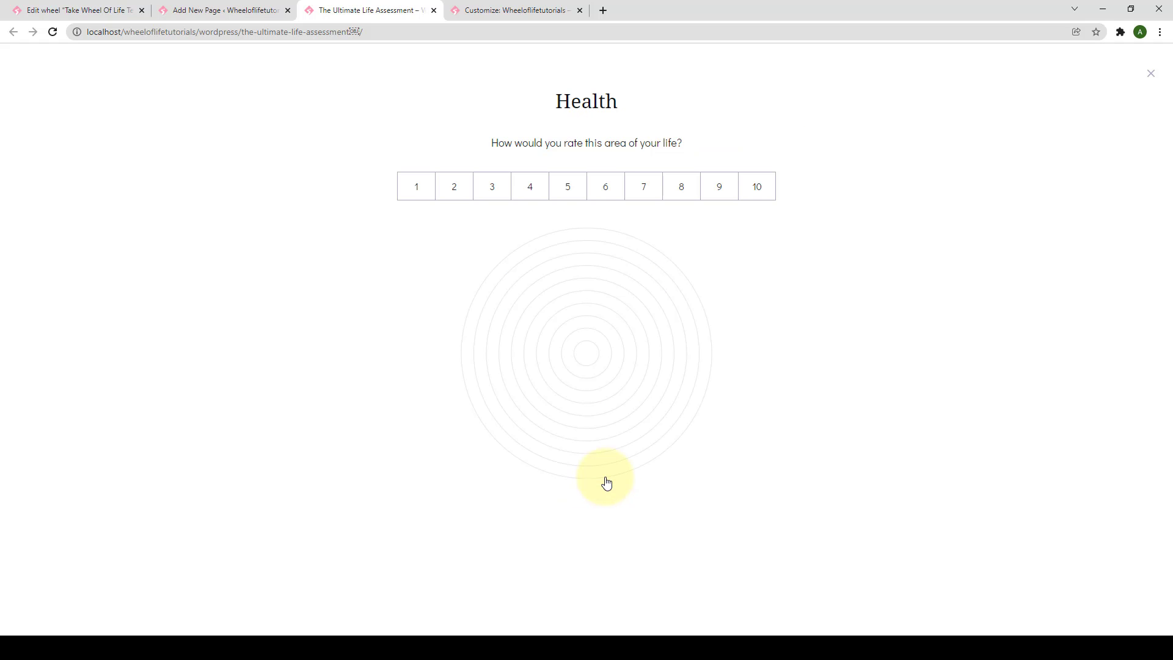
pyautogui.click(570, 194)
pyautogui.click(599, 193)
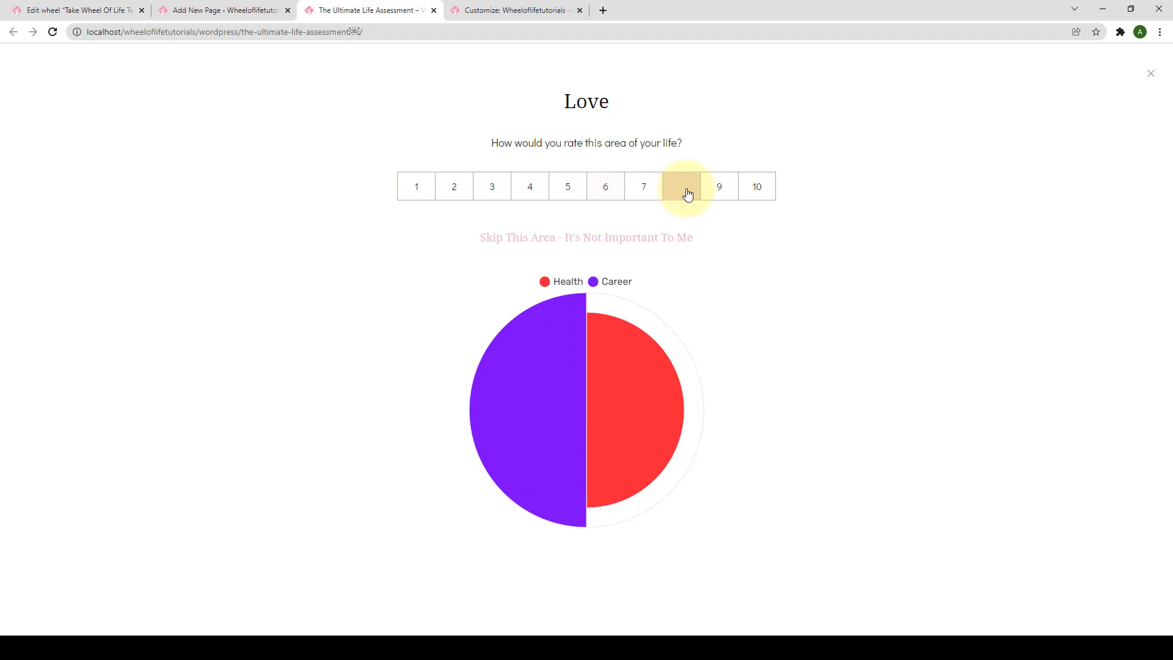
pyautogui.click(687, 194)
pyautogui.click(613, 196)
pyautogui.click(611, 194)
pyautogui.click(610, 193)
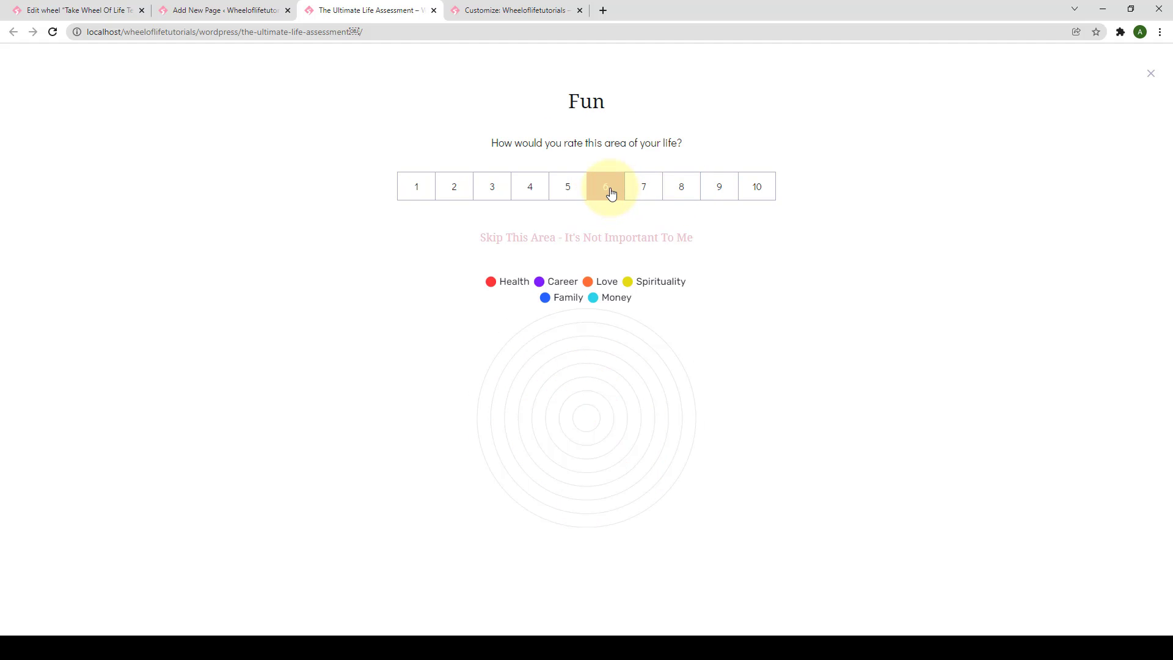
pyautogui.click(611, 193)
pyautogui.click(611, 193)
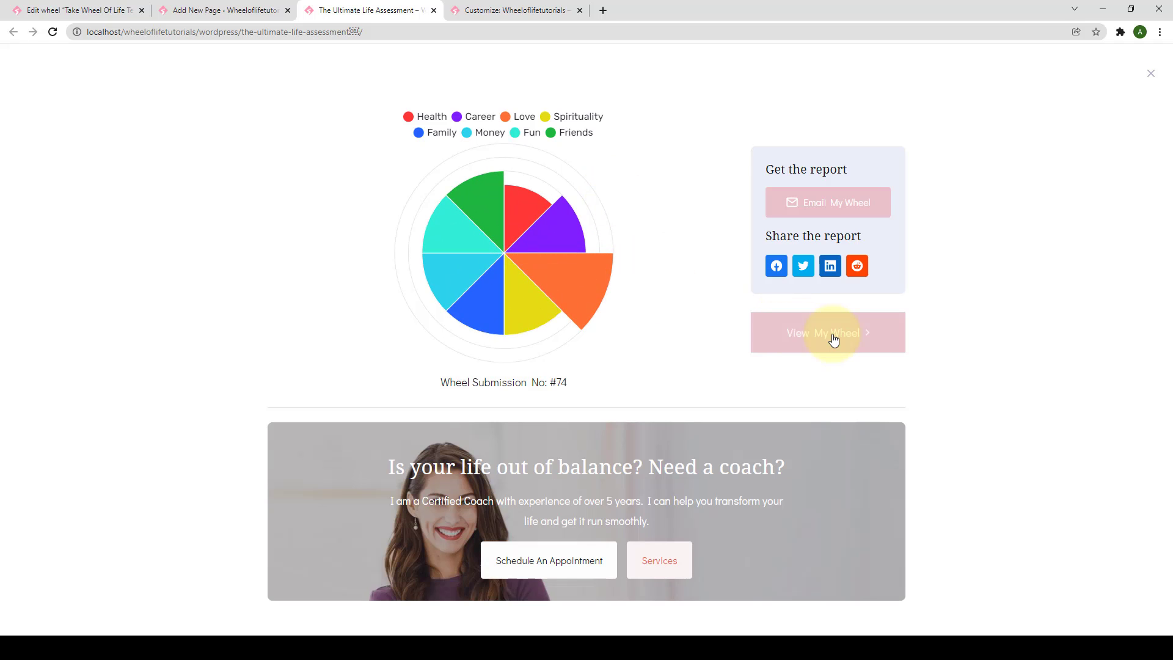
pyautogui.click(834, 340)
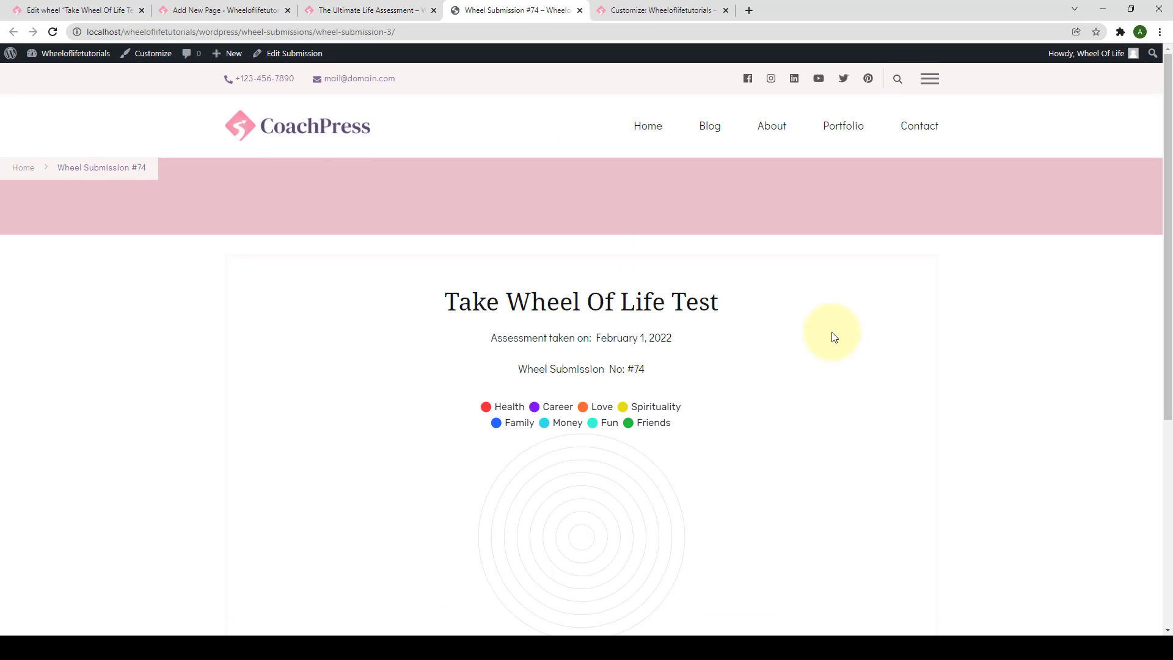
# Return to the page editor and insert a Wheel of Life - Button block below the shortcode paragraph.
pyautogui.scroll(-5, 832, 334)
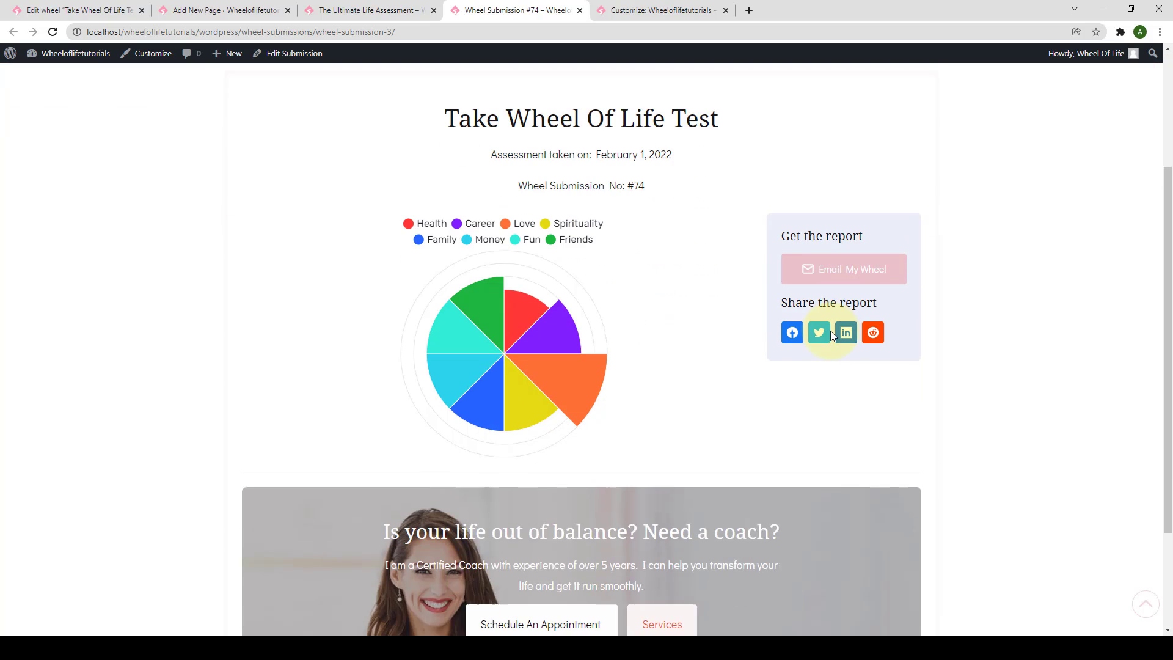
pyautogui.scroll(5, 830, 339)
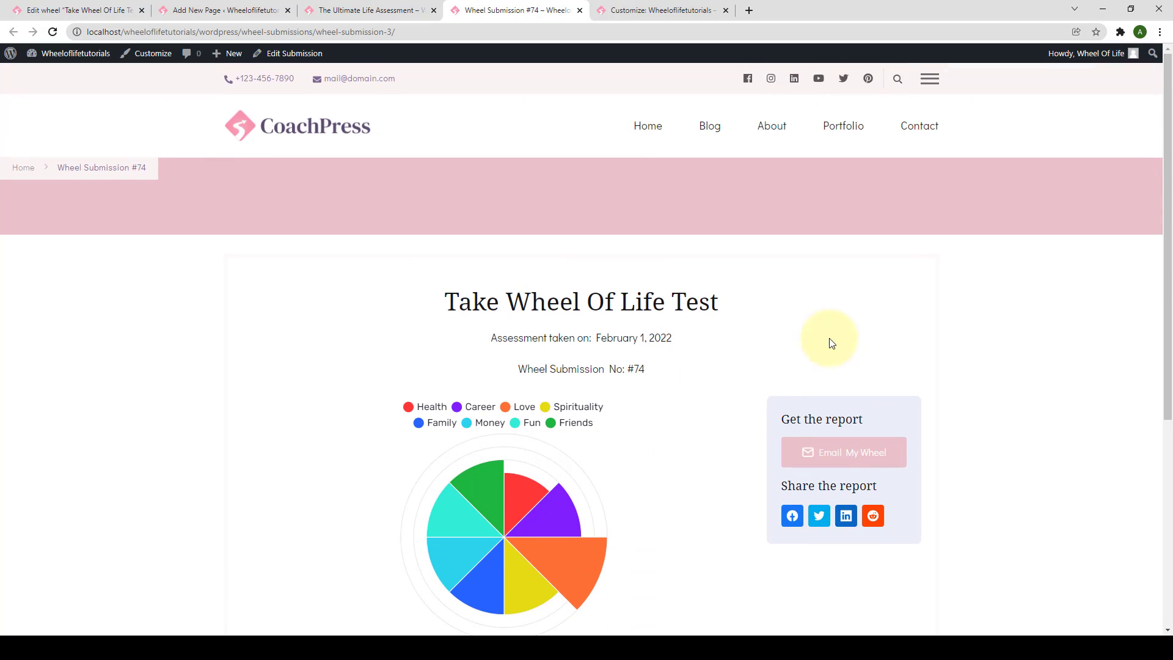
pyautogui.click(226, 8)
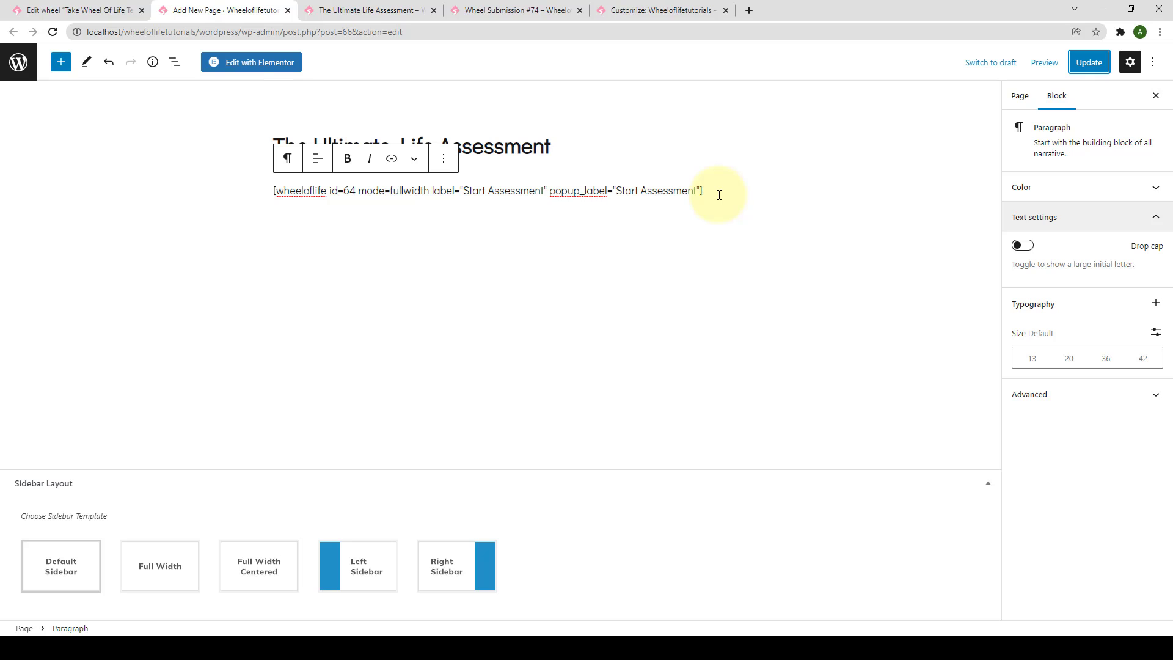
pyautogui.press('Return')
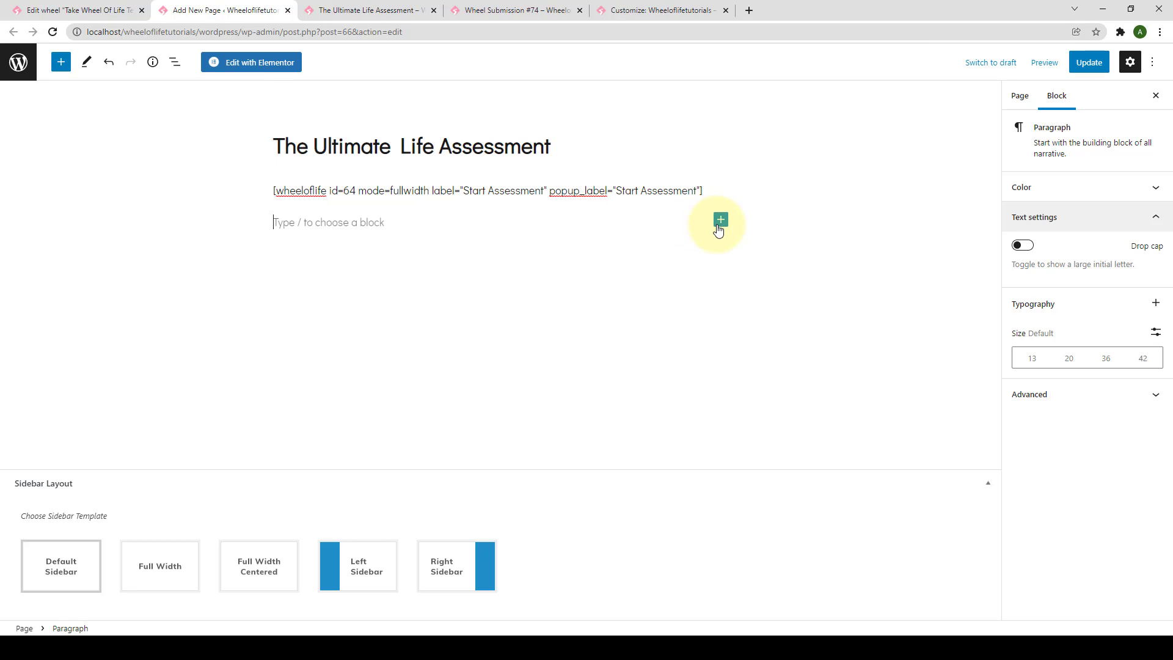
pyautogui.click(721, 221)
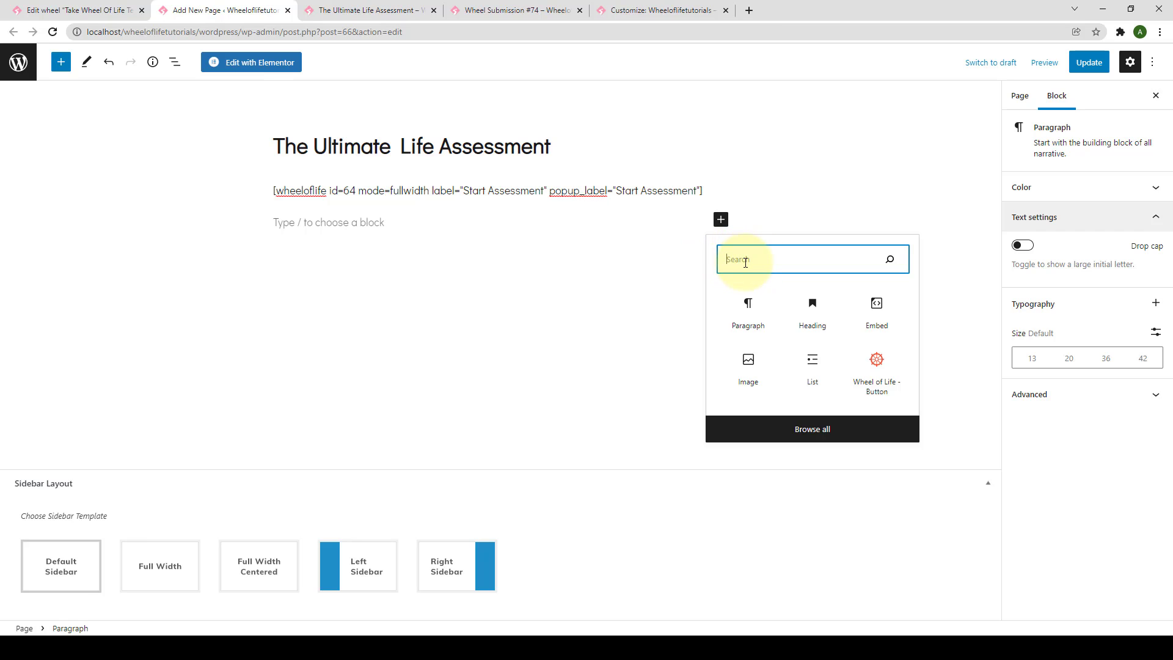
pyautogui.write('wheel')
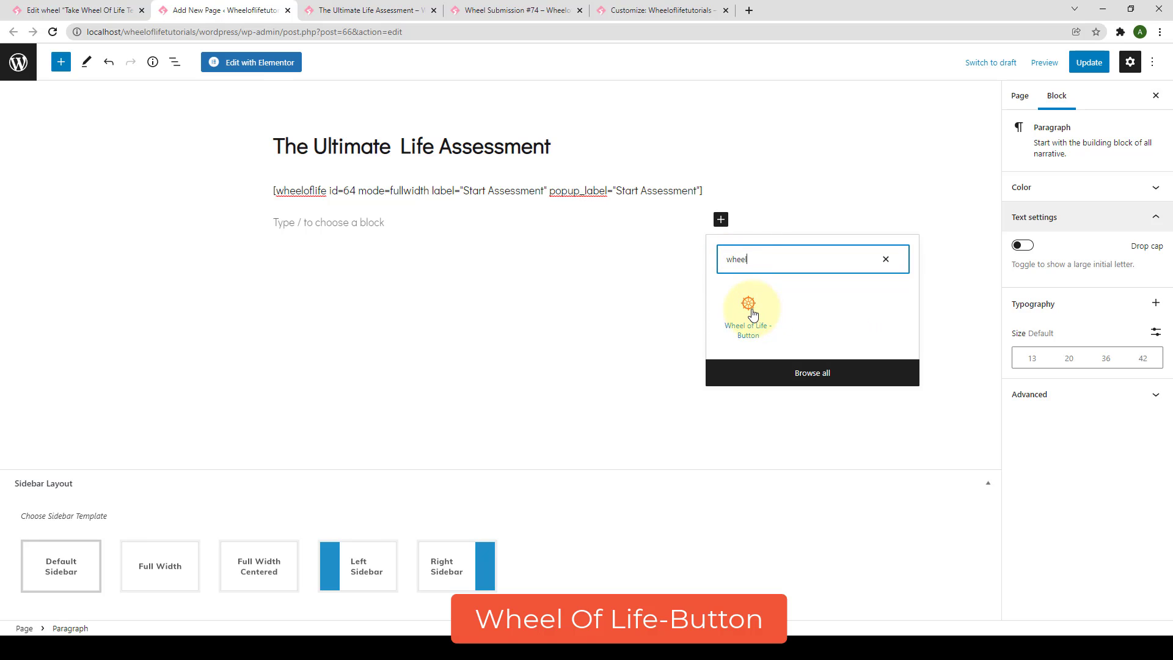
pyautogui.click(752, 312)
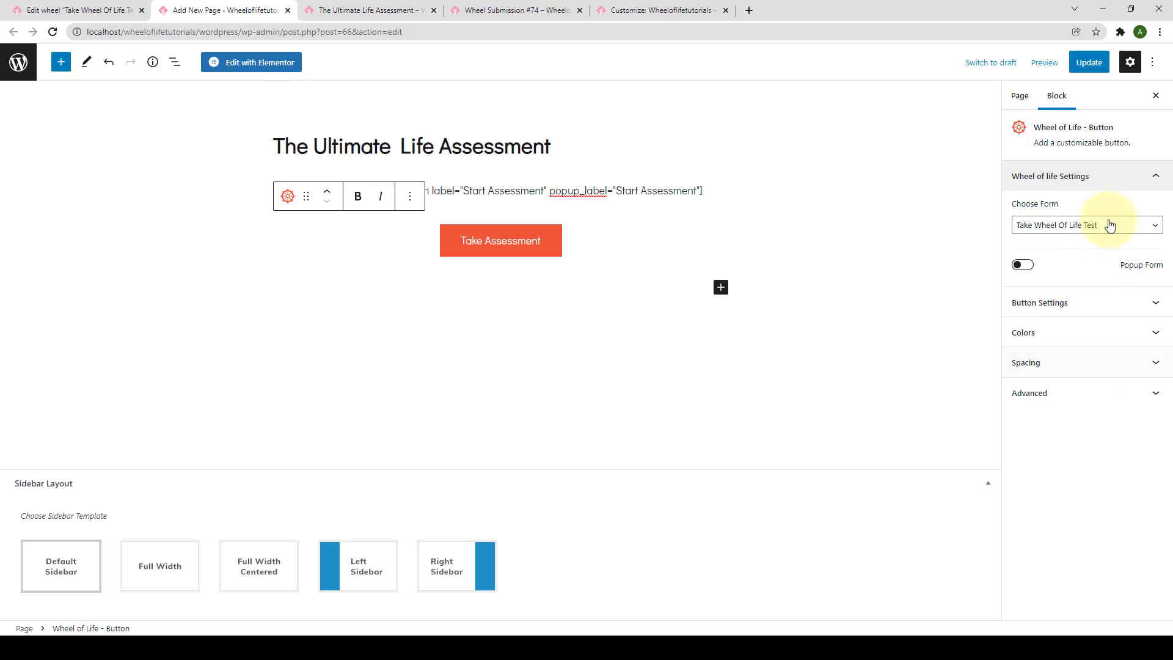
# Choose the Take Wheel Of Life Test form for the button block and enable its popup form with the Full Screen type.
pyautogui.click(1070, 225)
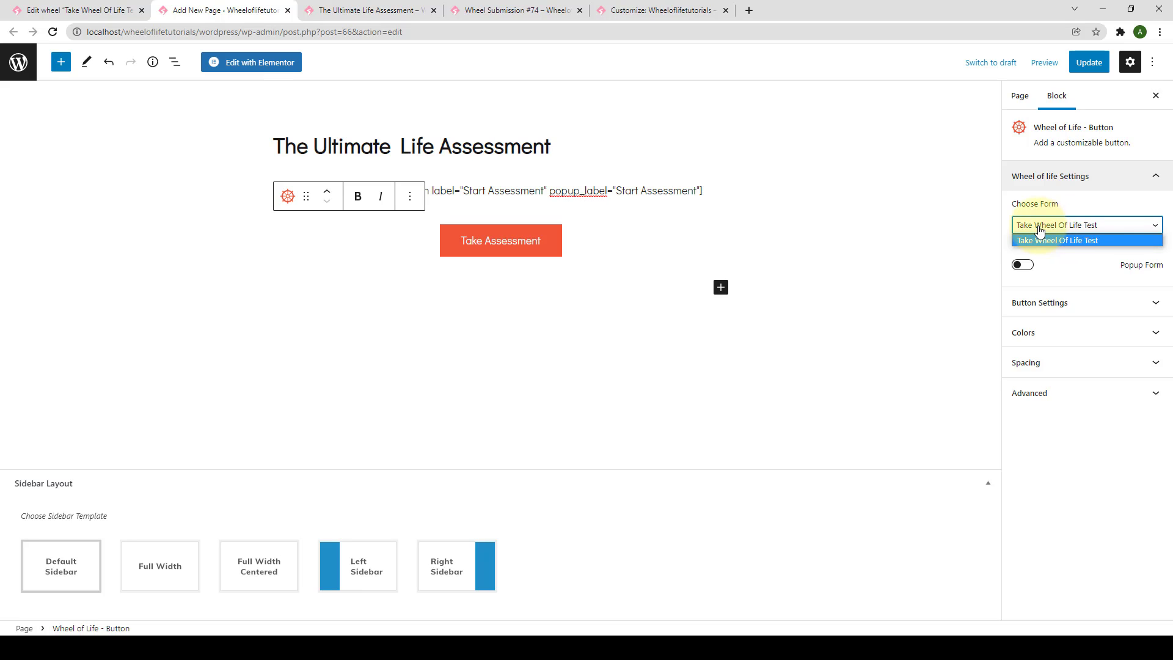
pyautogui.click(1080, 240)
pyautogui.click(1031, 266)
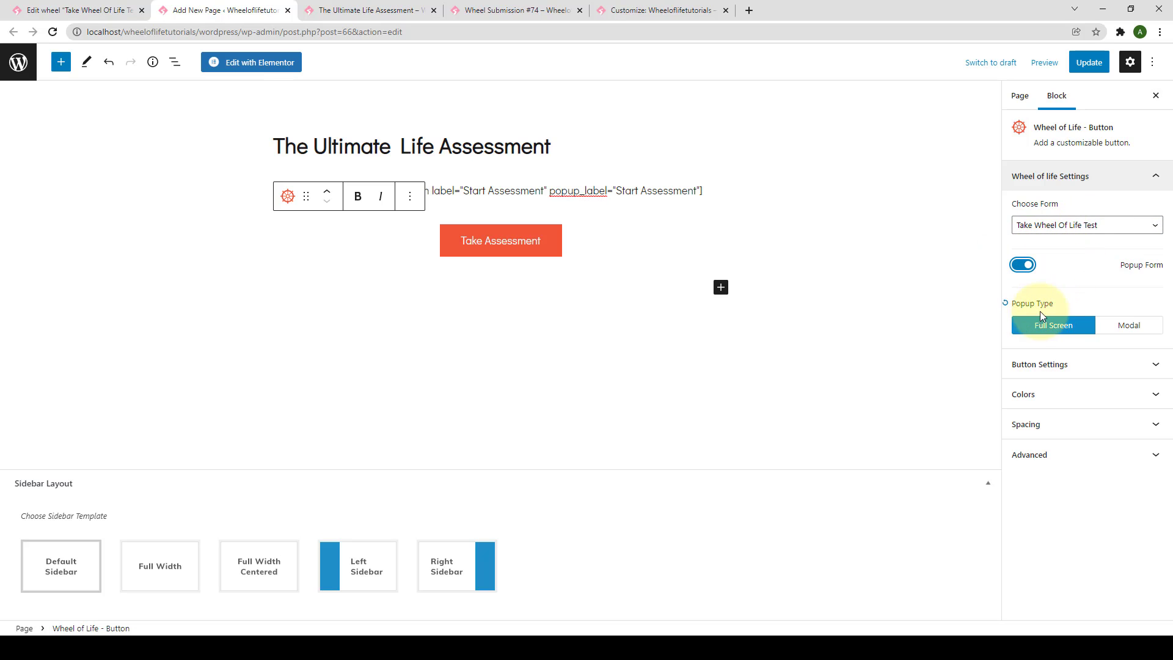
pyautogui.click(1126, 326)
pyautogui.click(1079, 329)
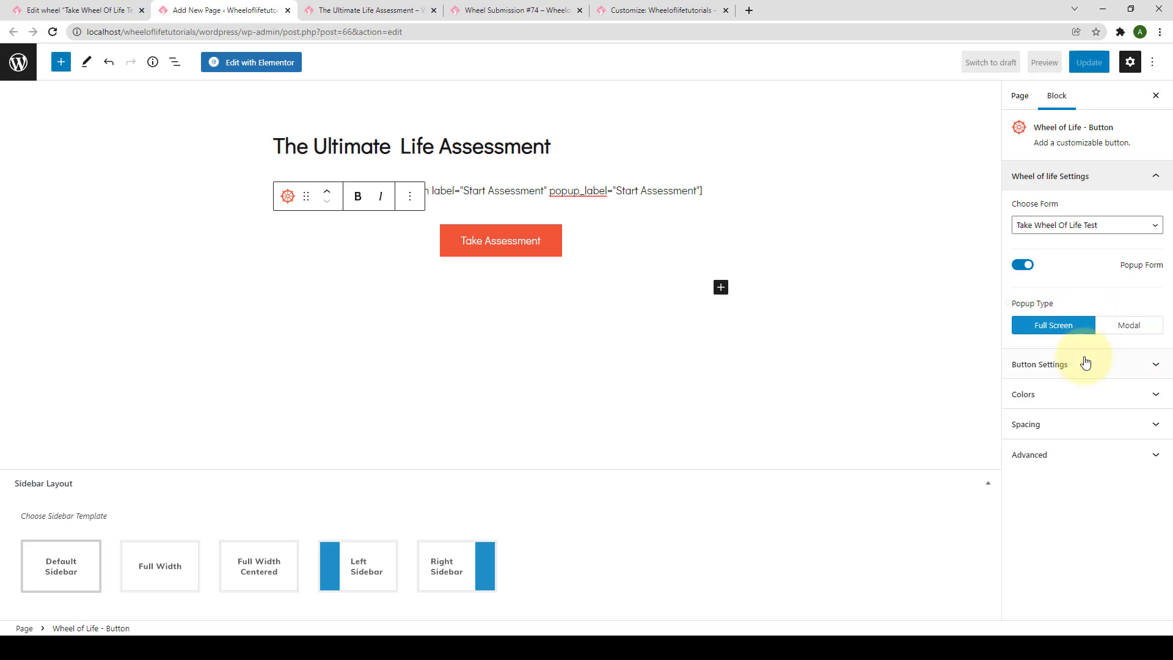
# Set the assessment button's width to Full and turn on rounded corners, with centre alignment and no border.
pyautogui.click(1151, 373)
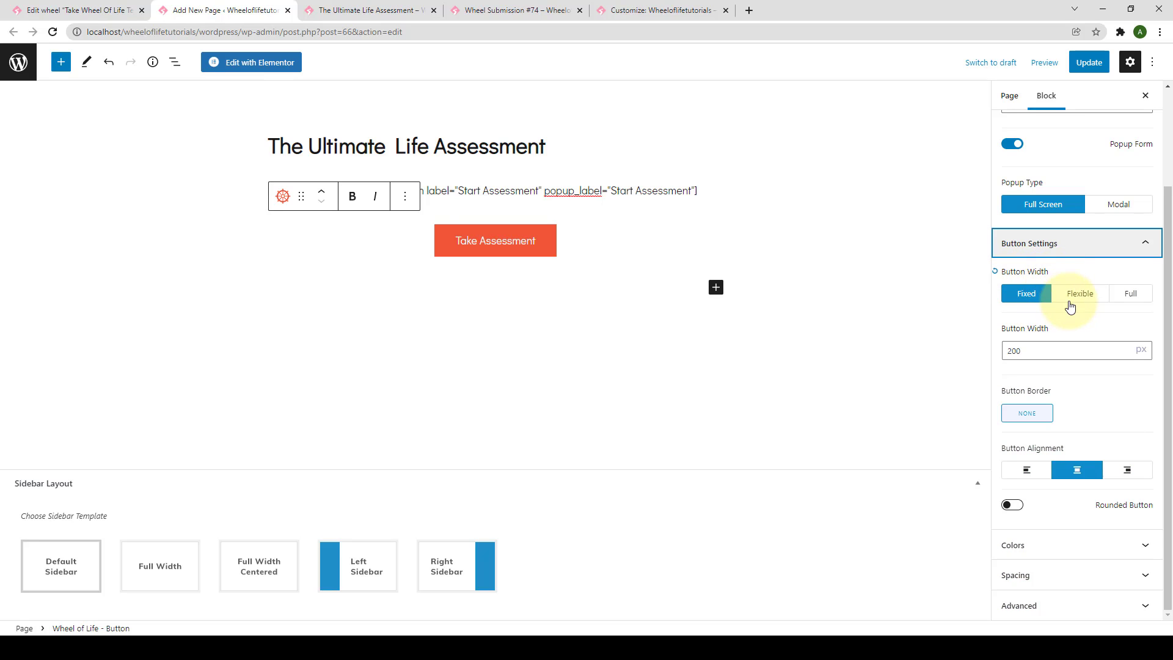
pyautogui.click(1071, 301)
pyautogui.click(1125, 361)
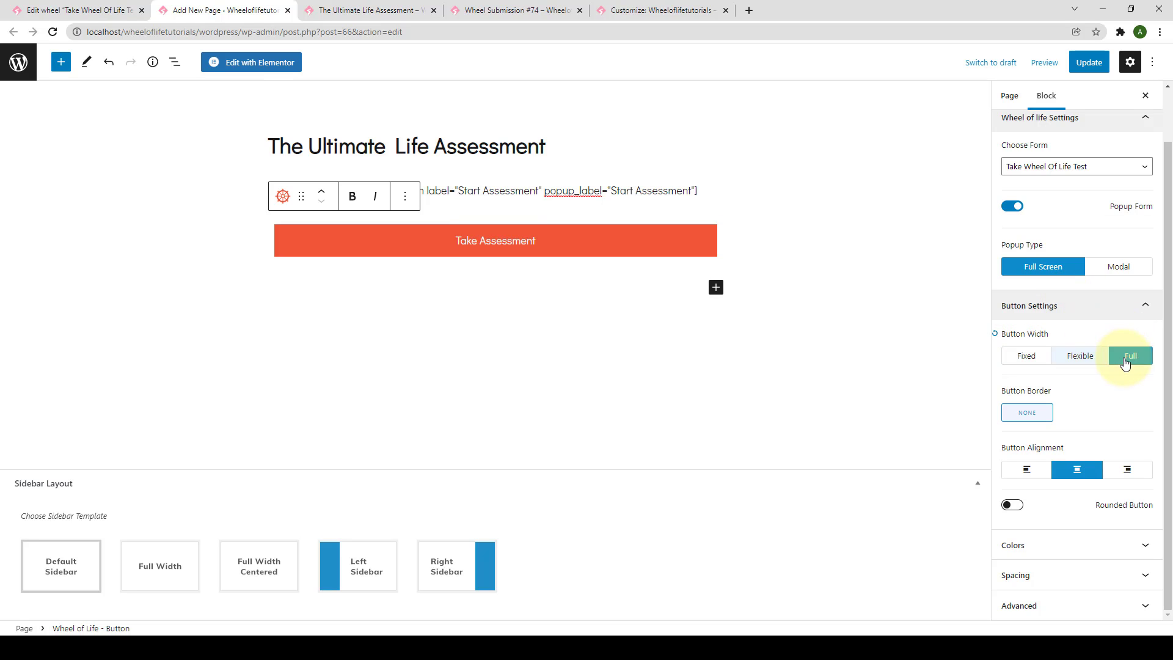
pyautogui.click(1040, 423)
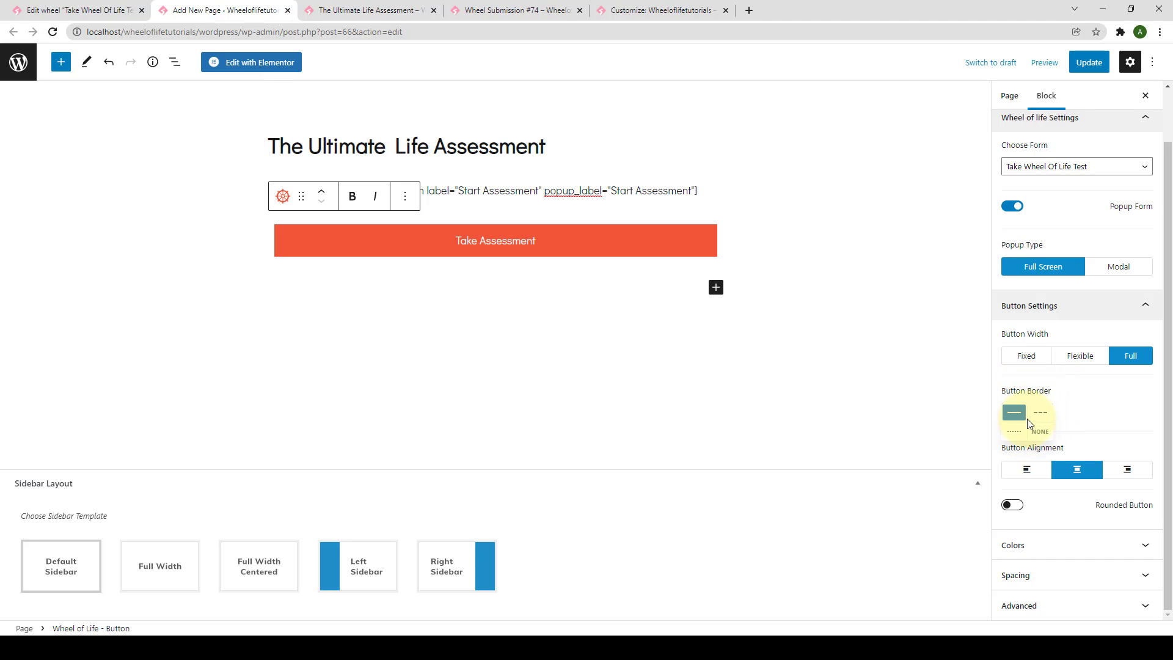
pyautogui.click(1091, 397)
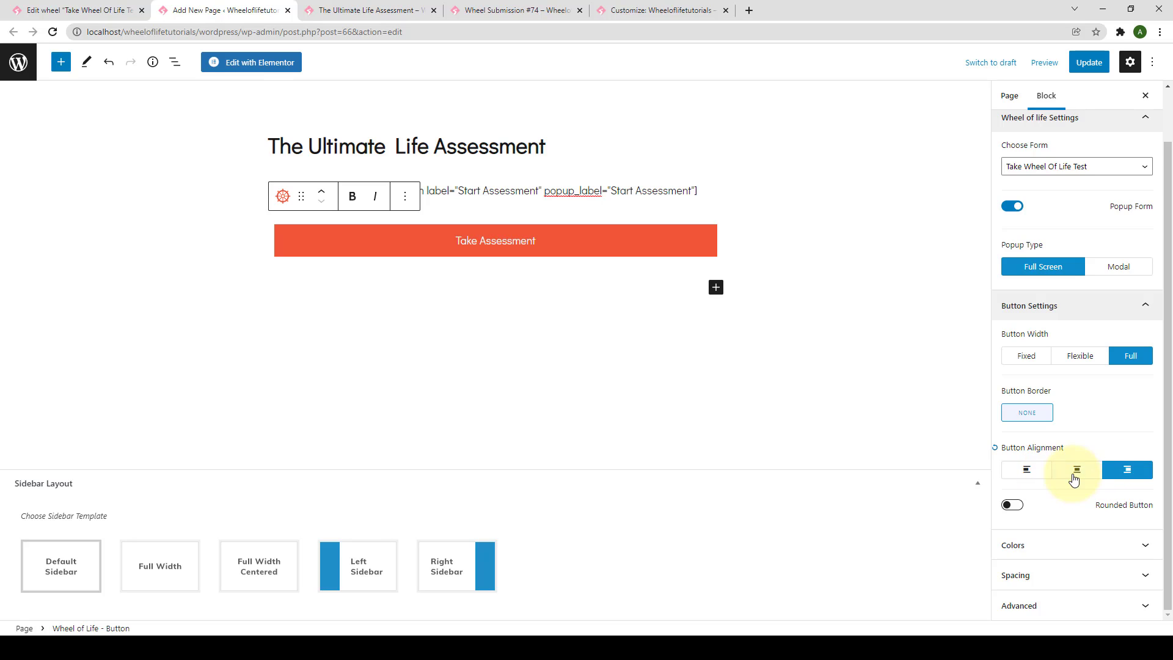
pyautogui.click(1012, 505)
pyautogui.scroll(-1, 1041, 509)
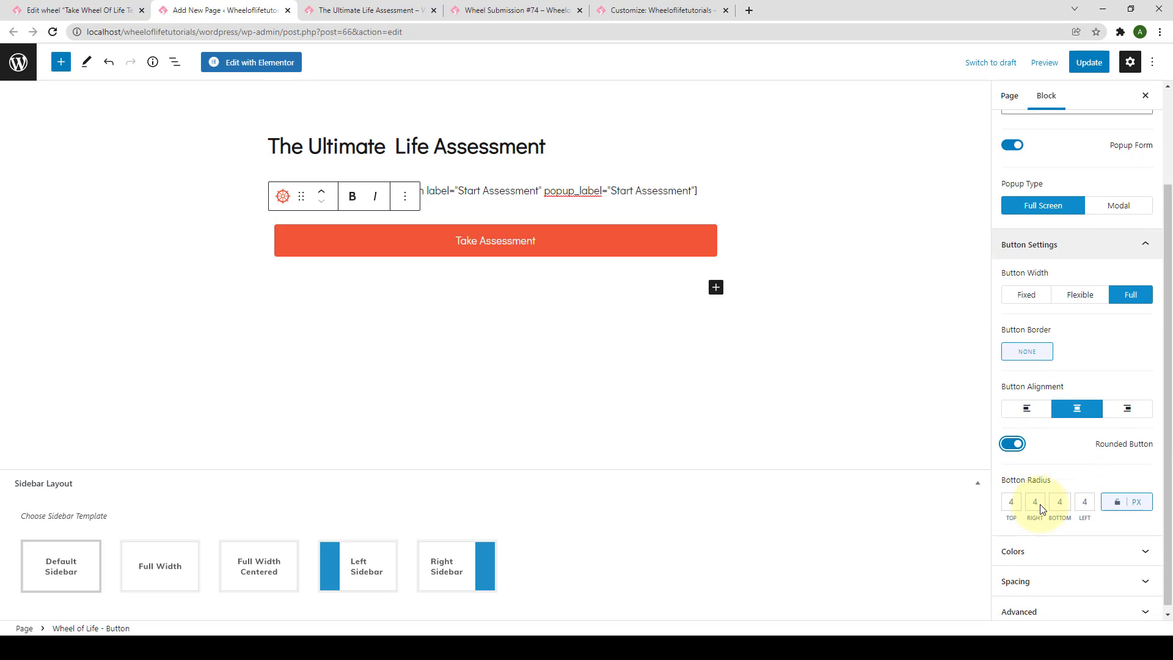
pyautogui.scroll(-1, 1042, 509)
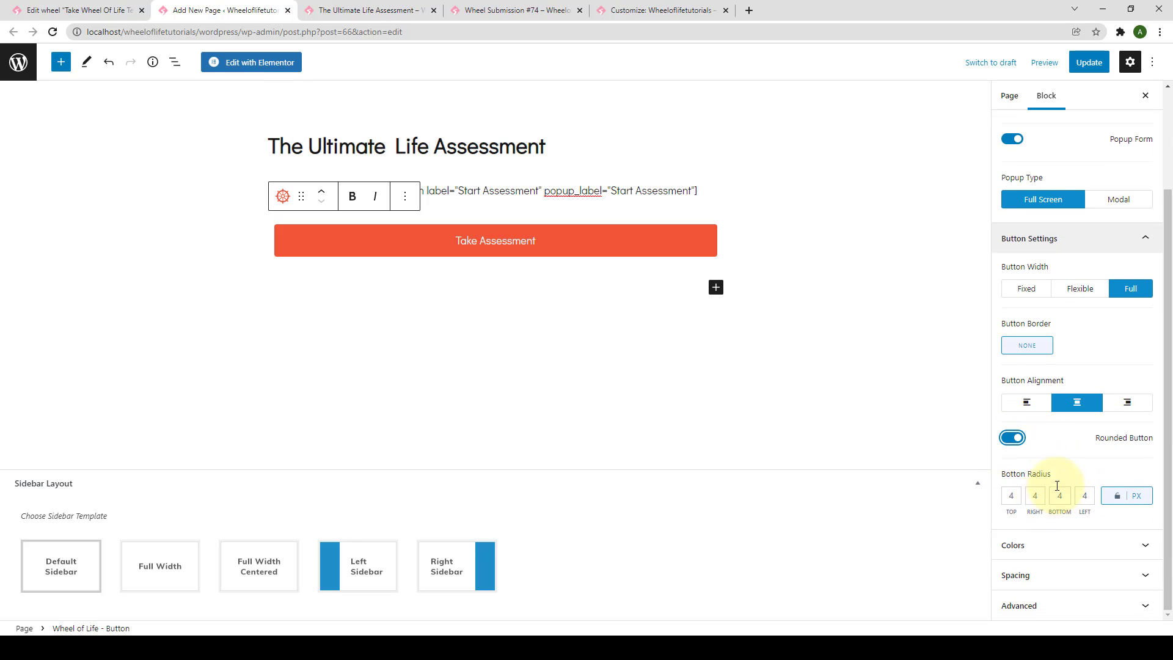
# Set the button's solid background colour to #E8C1C8 and open its spacing settings.
pyautogui.click(1130, 545)
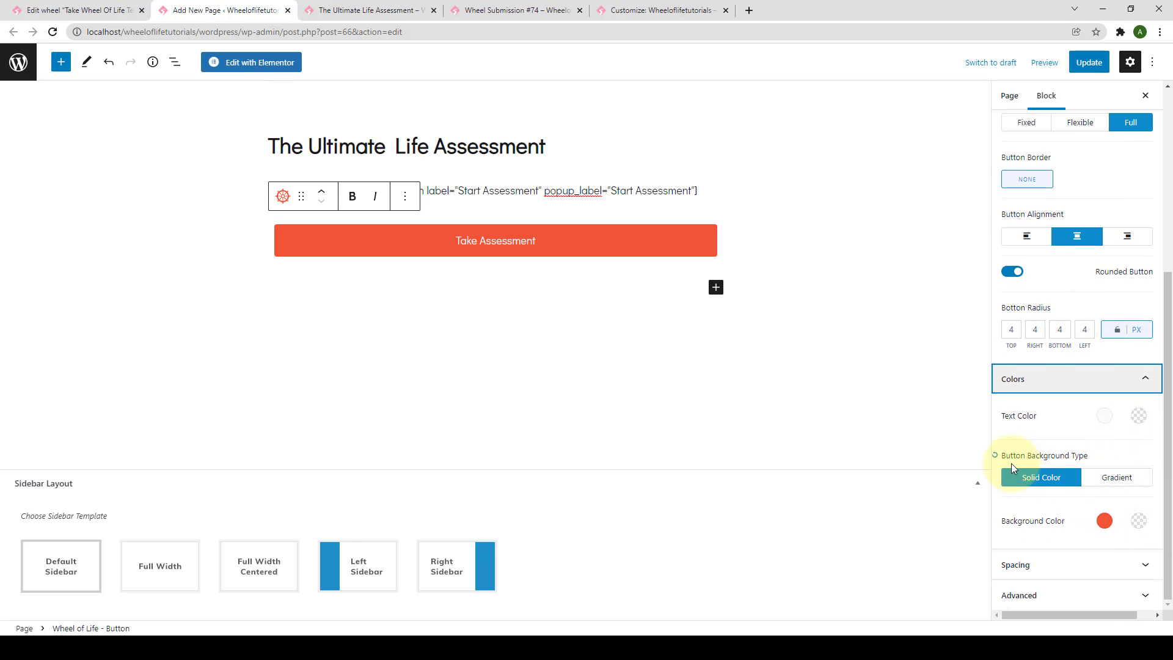
pyautogui.click(1104, 521)
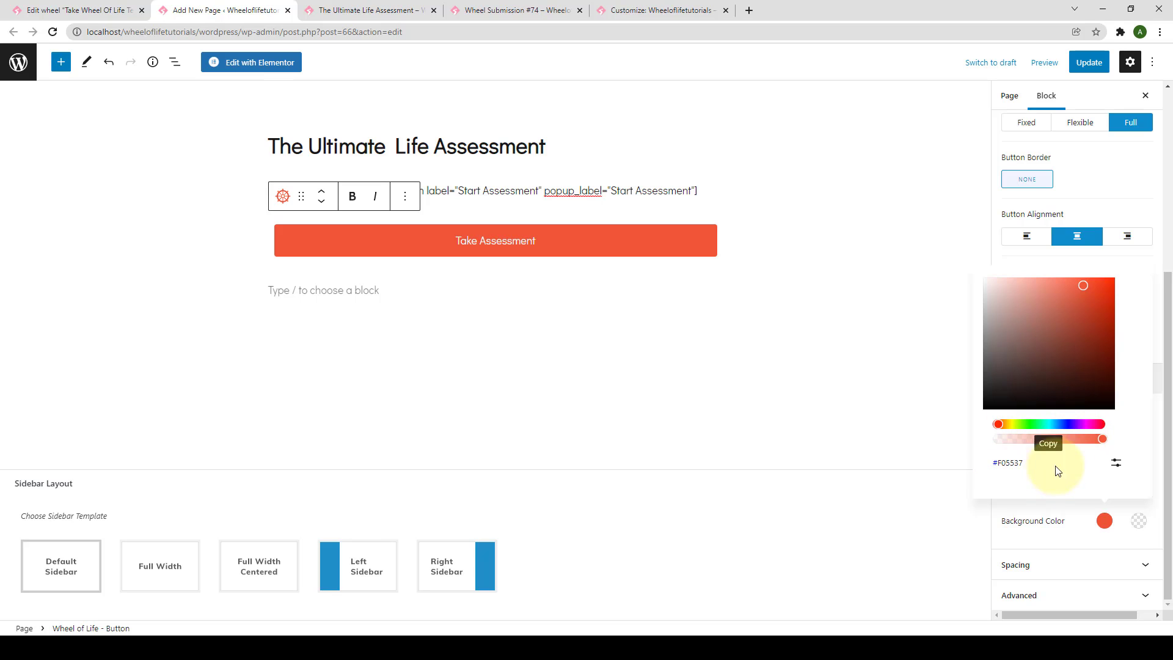
pyautogui.click(1117, 465)
pyautogui.doubleClick(1022, 469)
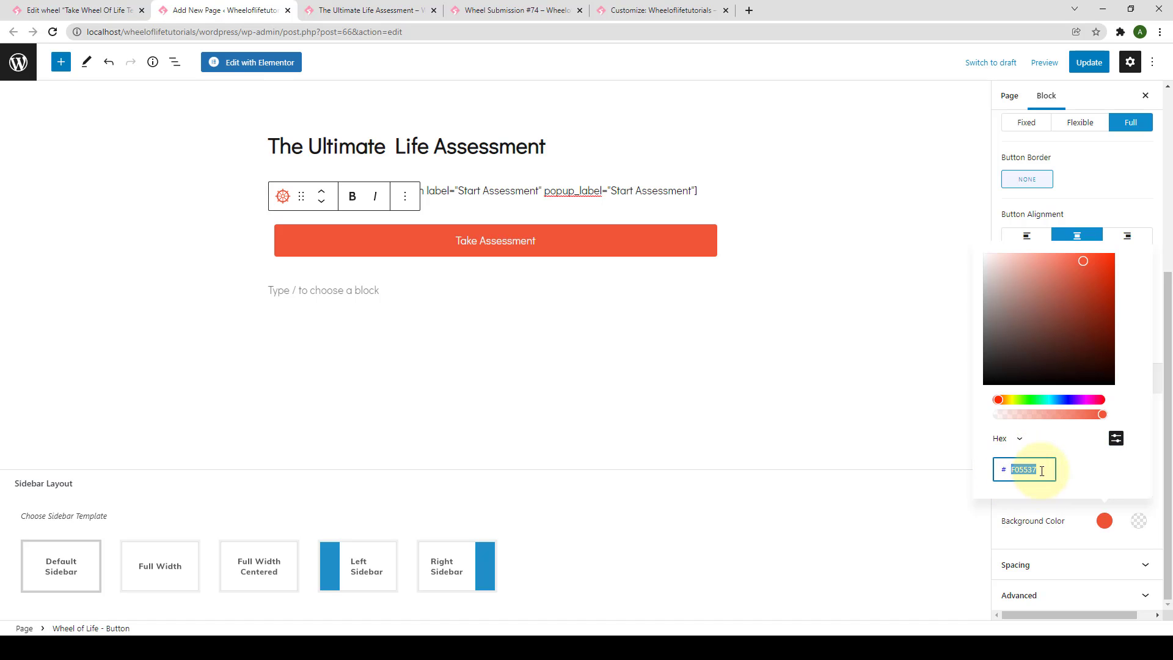
pyautogui.hotkey('ctrl', 'v')
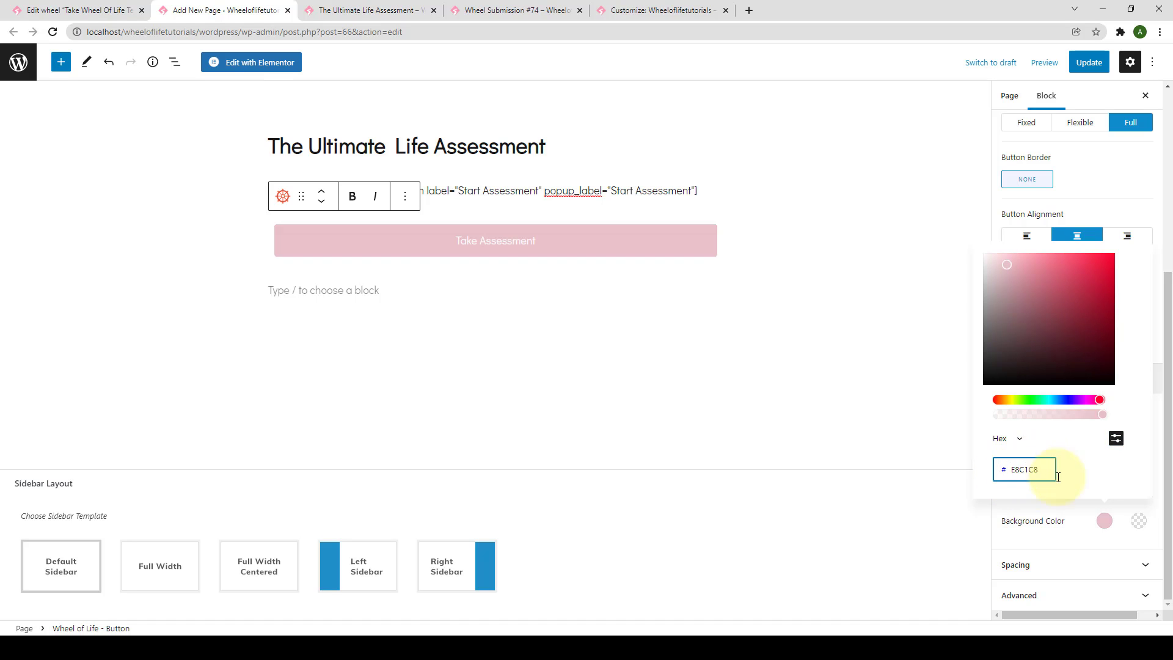
pyautogui.click(1067, 485)
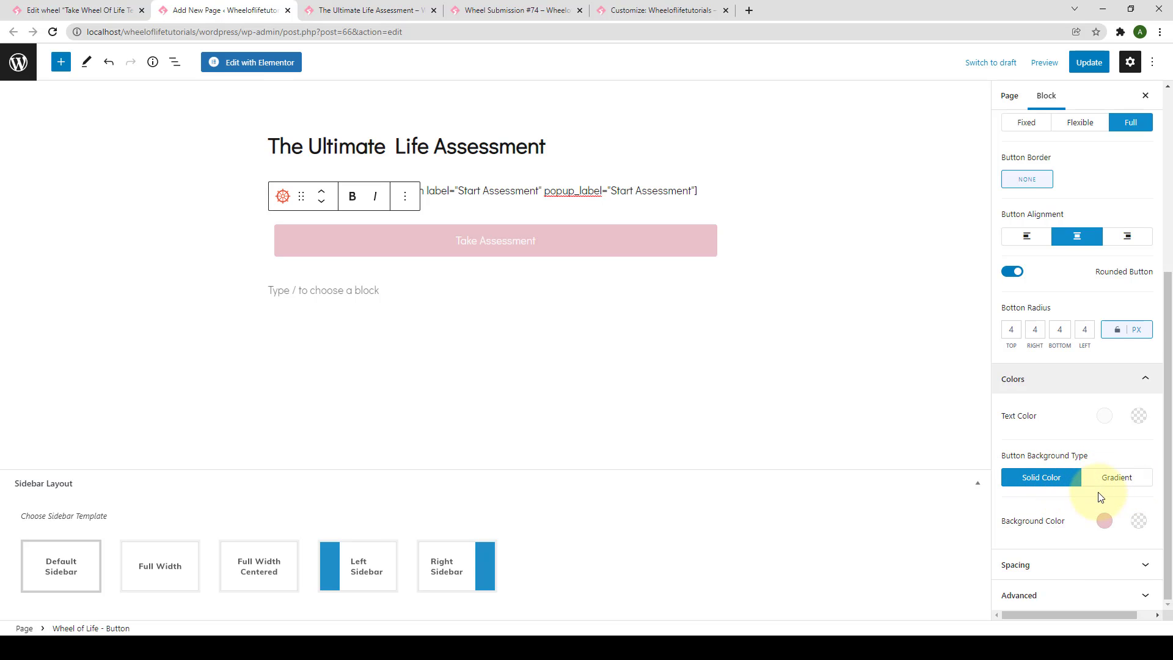
pyautogui.click(1128, 567)
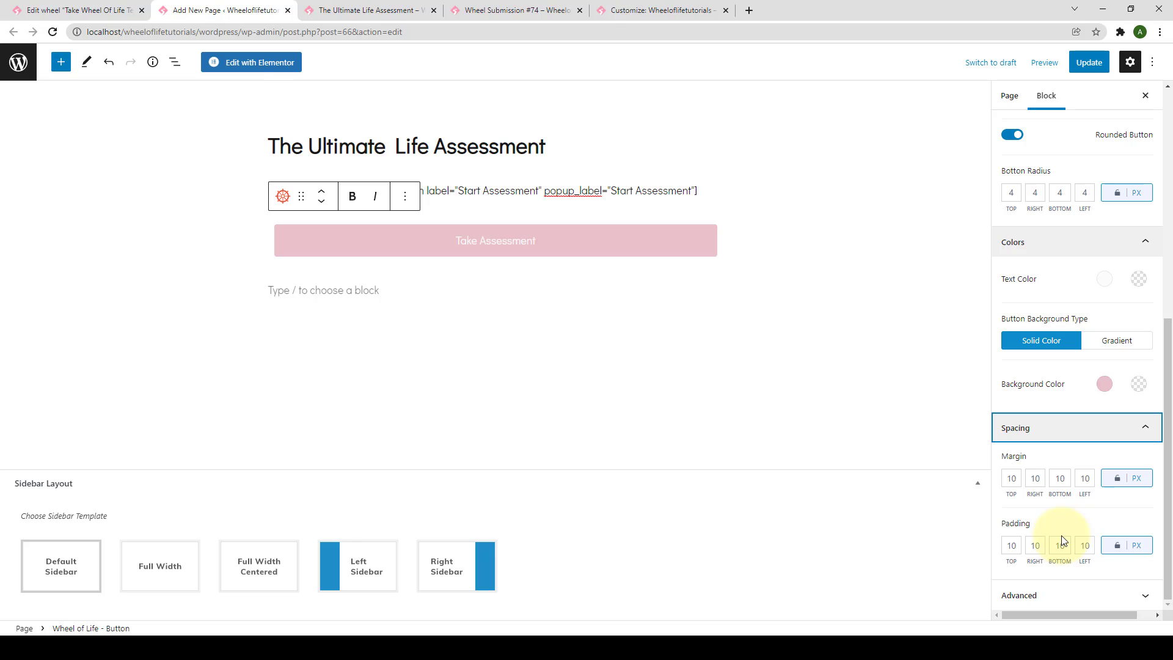
pyautogui.scroll(7, 1074, 524)
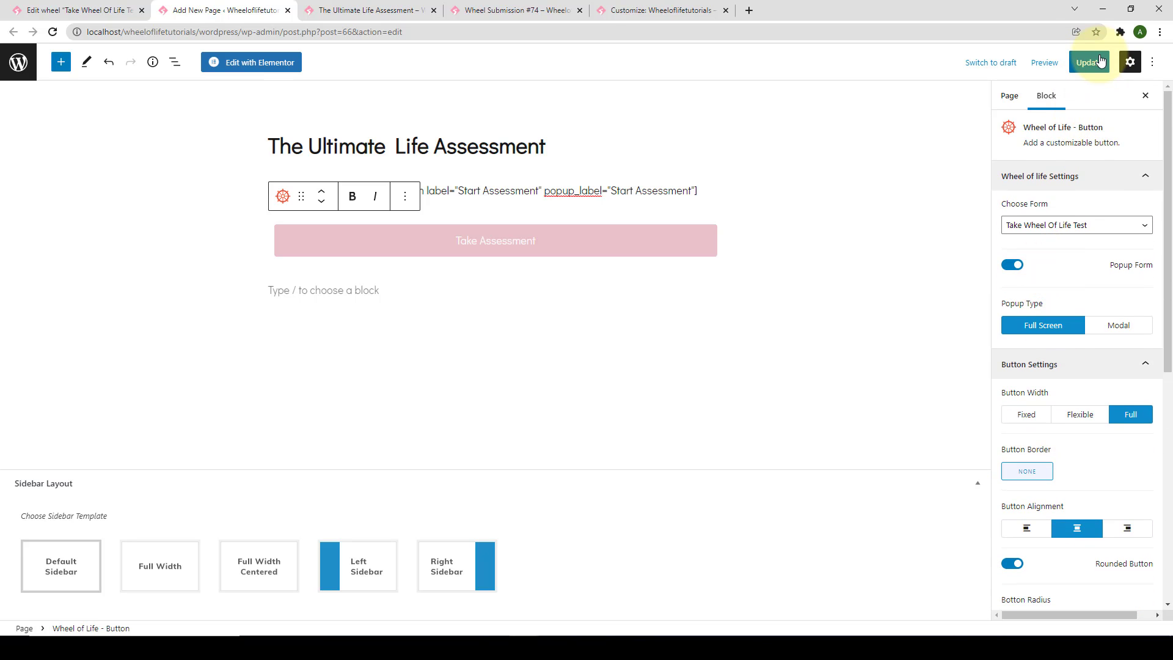
# Delete the shortcode paragraph above the assessment button and update the page.
pyautogui.tripleClick(666, 190)
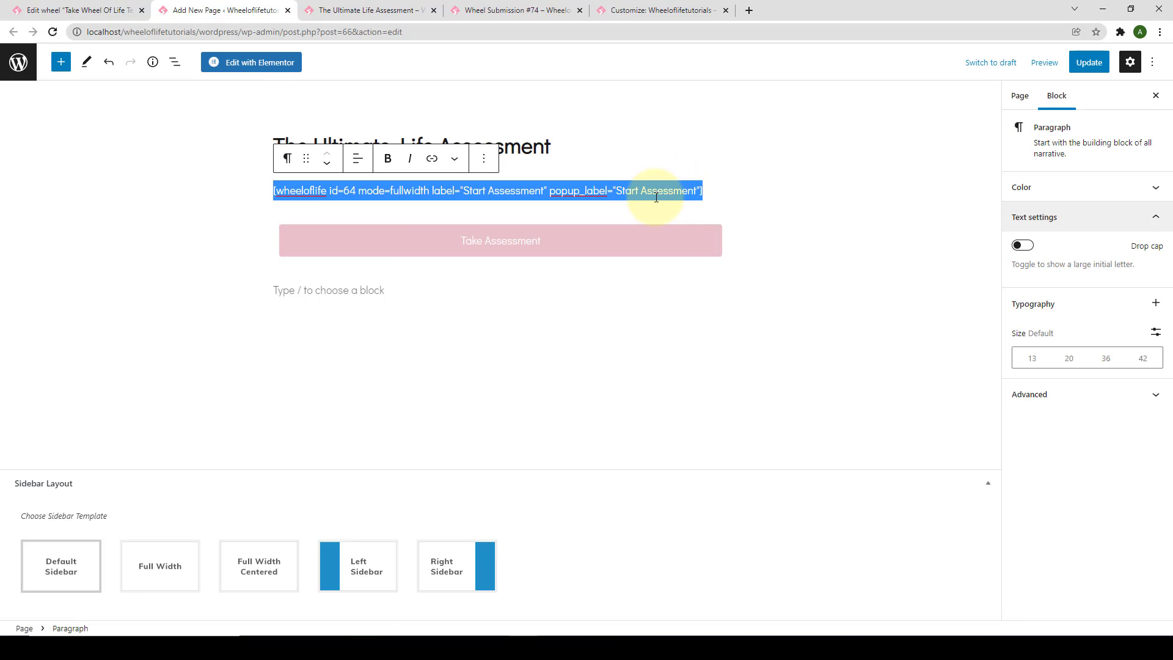
pyautogui.press('BackSpace')
pyautogui.press('BackSpace')
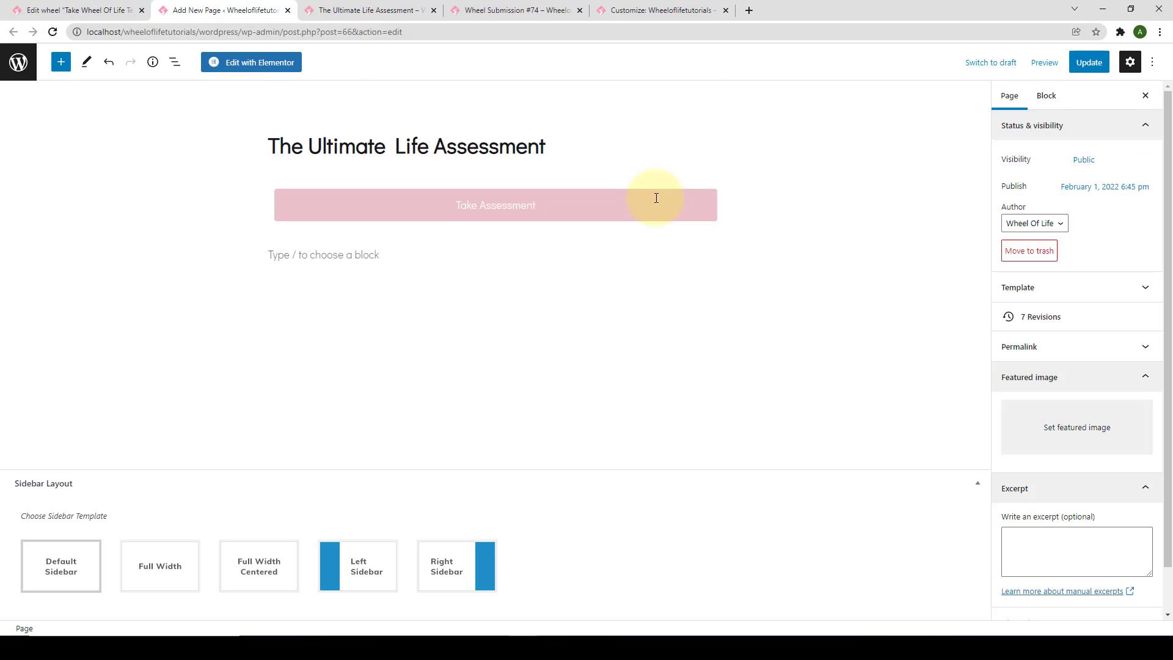
pyautogui.click(1088, 63)
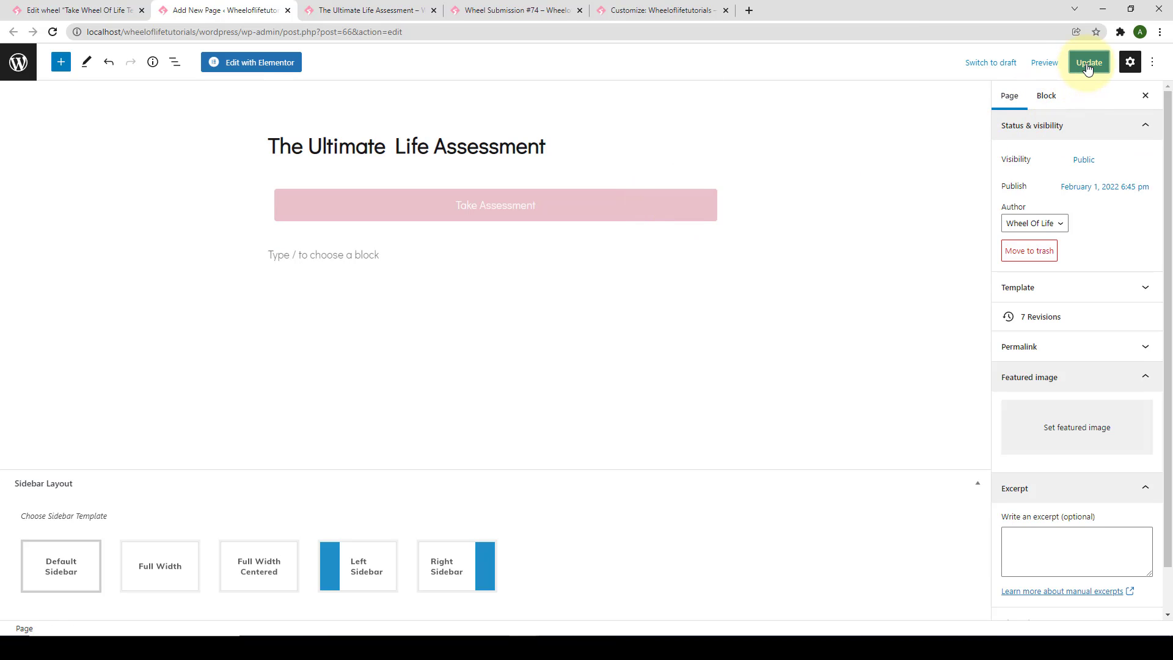
# Reload the live assessment page and start the assessment in the button's full-screen popup.
pyautogui.click(342, 10)
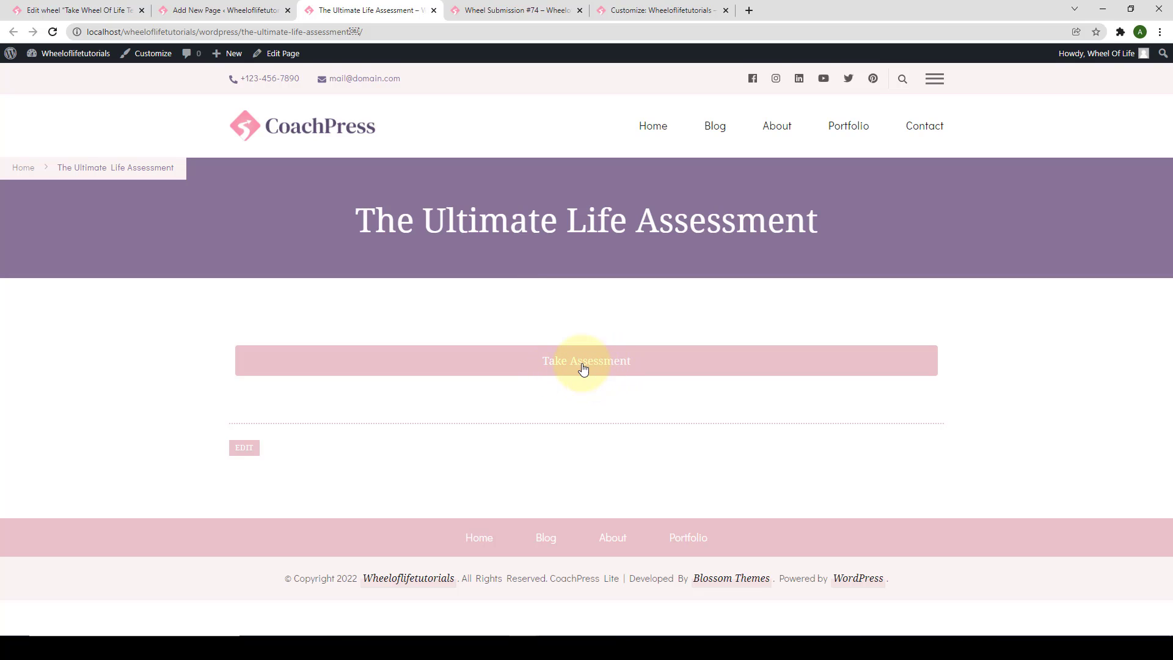
pyautogui.click(620, 373)
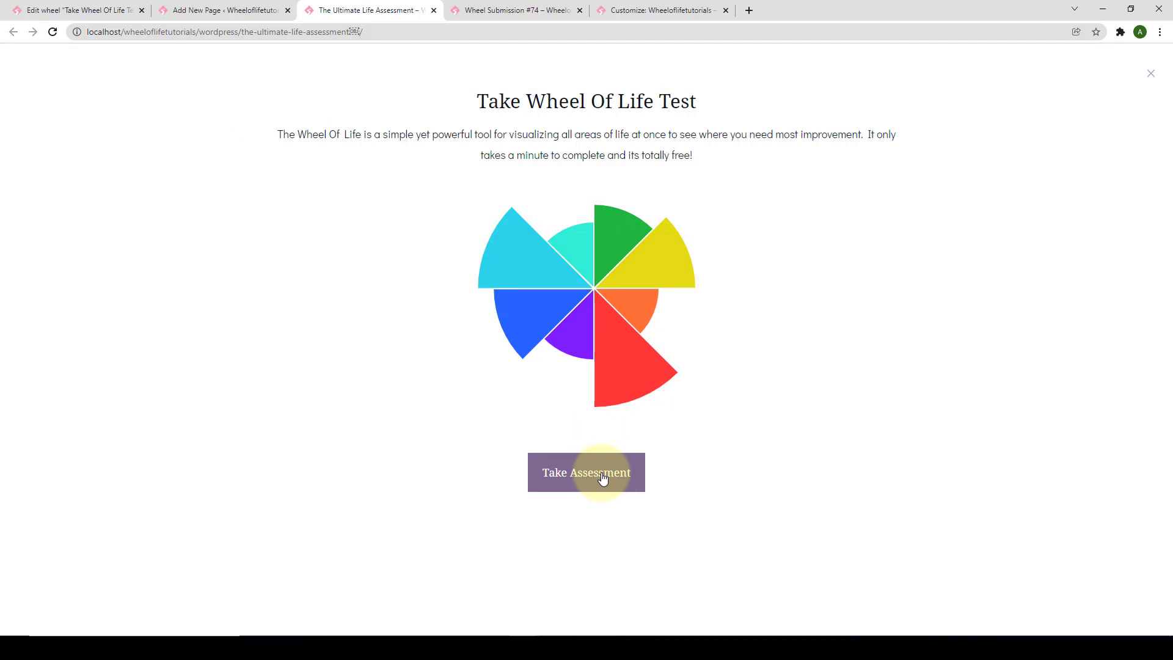
pyautogui.click(603, 479)
# Complete the assessment, rating Health, Love, Family and Fun 5 and the other four areas 6, and view the submitted wheel's own page.
pyautogui.click(601, 191)
pyautogui.click(601, 194)
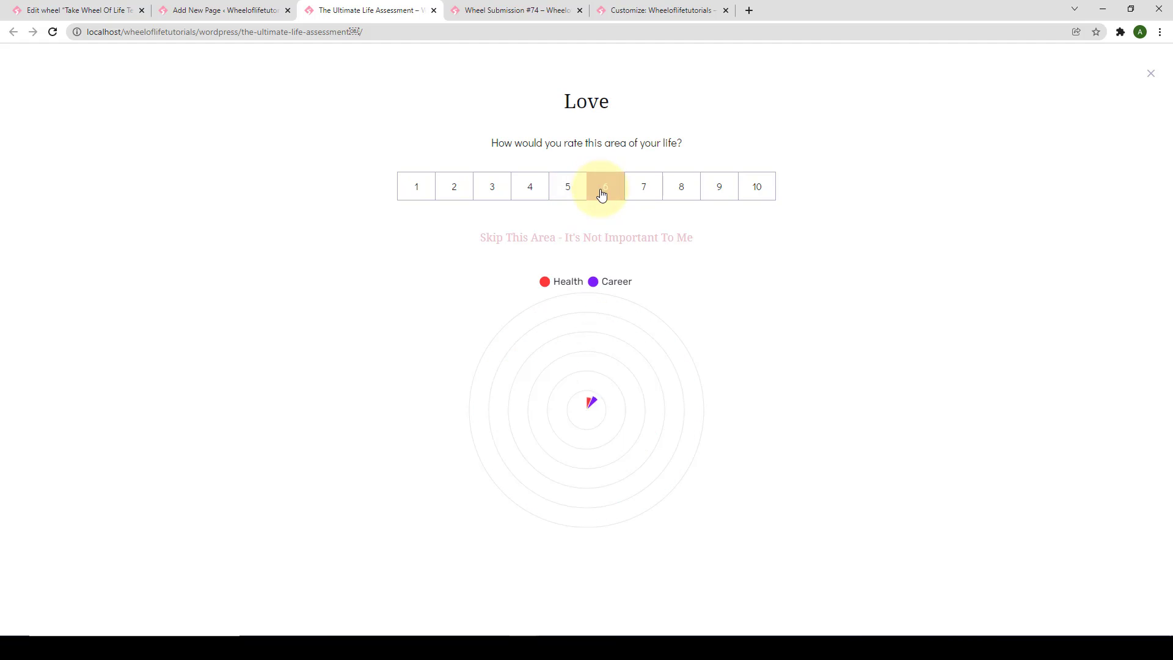
pyautogui.click(594, 190)
pyautogui.click(596, 190)
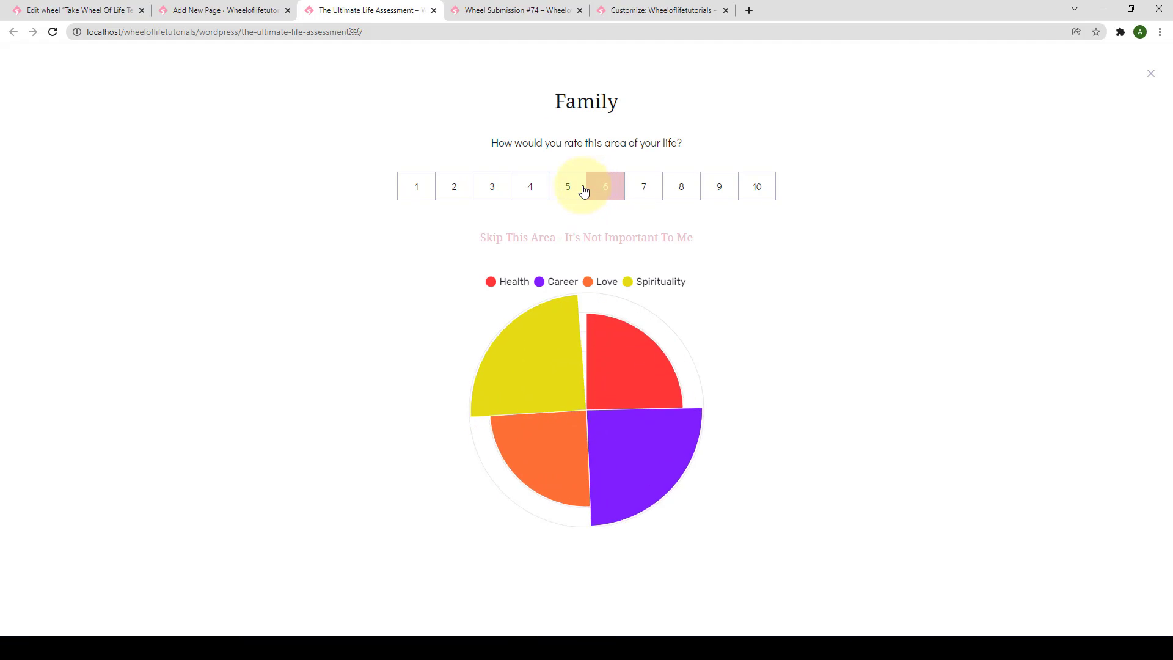
pyautogui.click(594, 189)
pyautogui.click(581, 186)
pyautogui.click(604, 191)
pyautogui.click(606, 193)
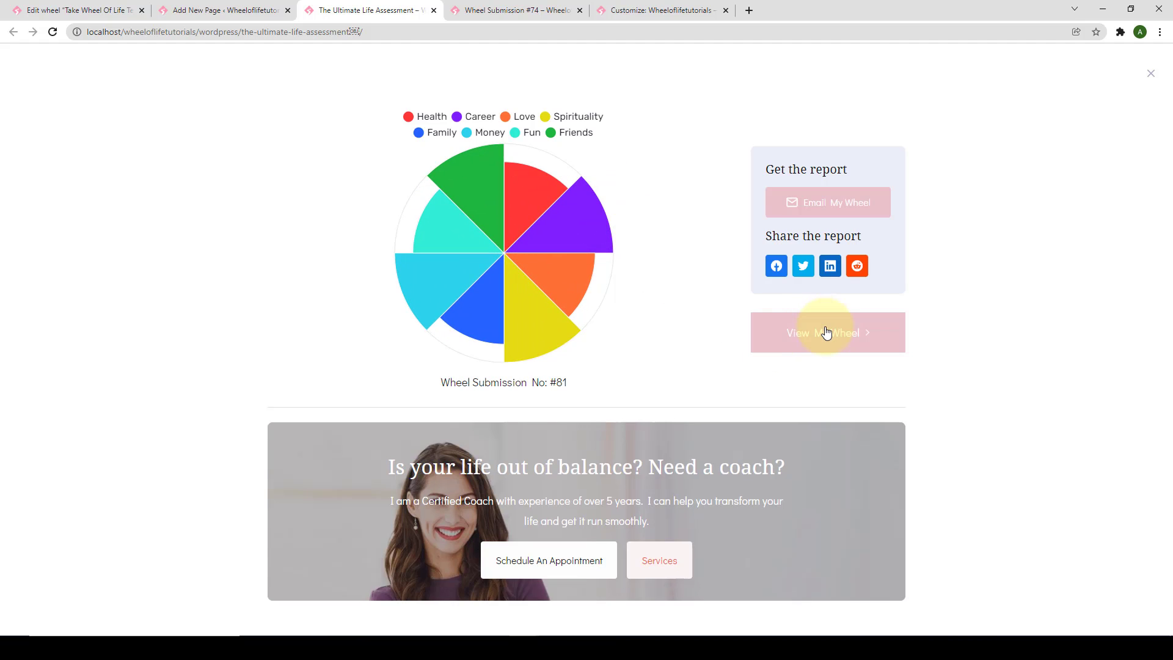
pyautogui.click(826, 332)
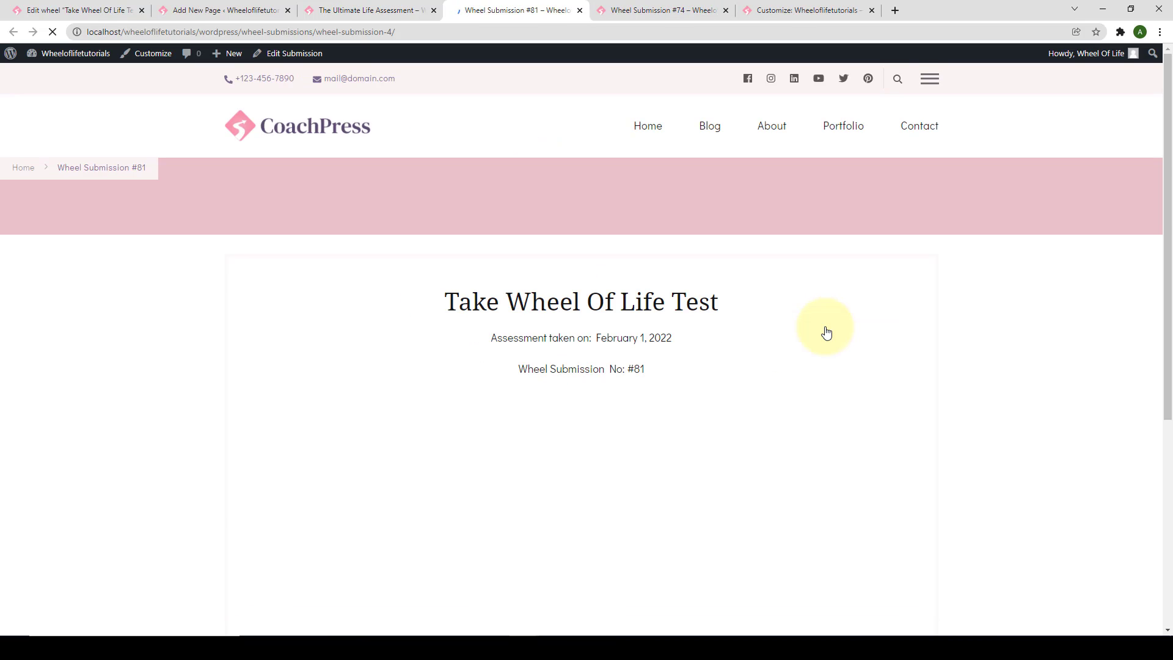
pyautogui.scroll(-5, 826, 332)
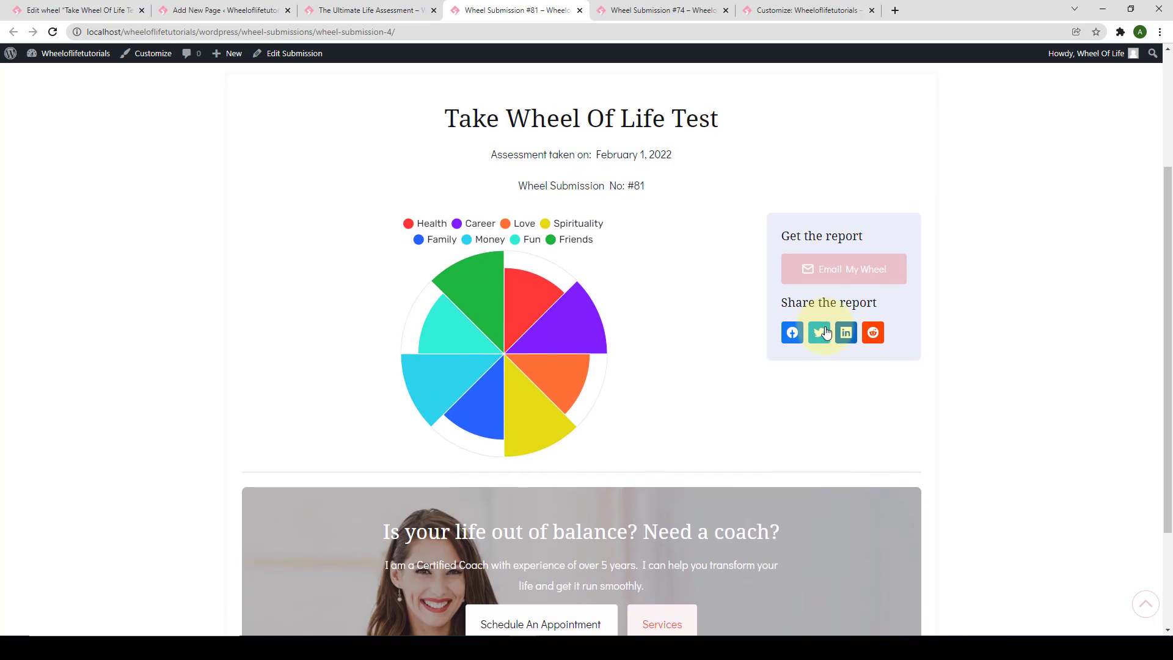
pyautogui.scroll(2, 827, 344)
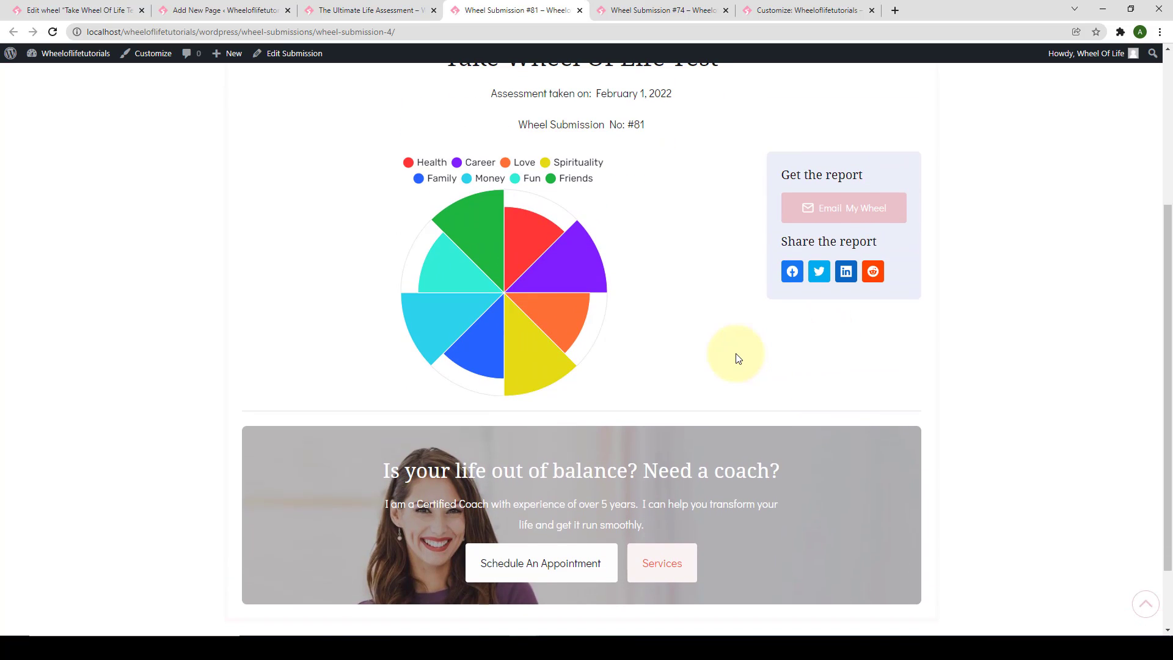